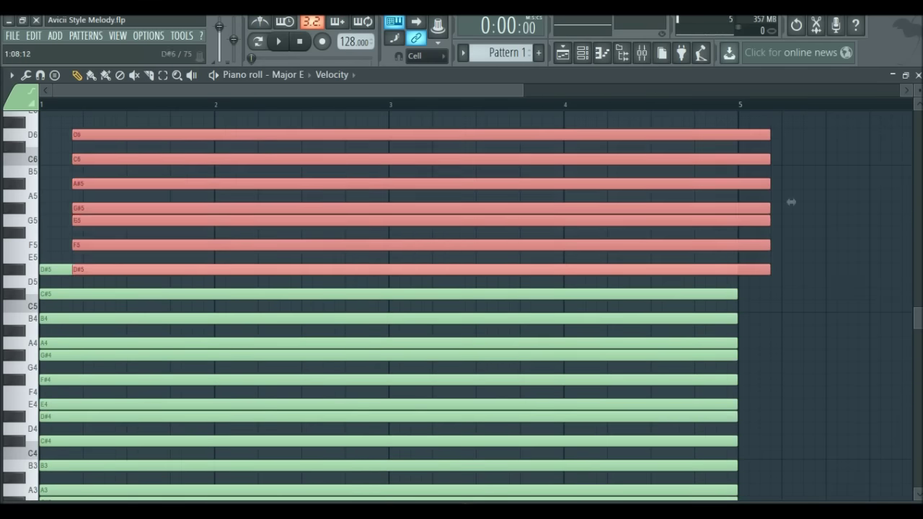
Step: Stack copies of the four-bar E major scale notes in the octaves above and below in the Major E piano roll
{"action": "scroll", "coordinate": [390, 306], "scroll_direction": "down", "scroll_amount": 2}
{"action": "scroll", "coordinate": [389, 306], "scroll_direction": "up", "scroll_amount": 3}
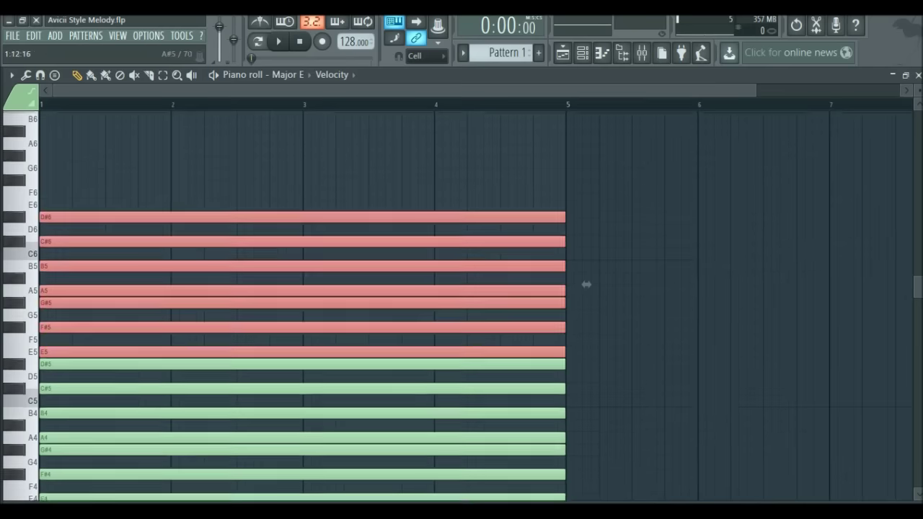
{"action": "key", "text": "ctrl+d"}
{"action": "scroll", "coordinate": [476, 305], "scroll_direction": "down", "scroll_amount": 4}
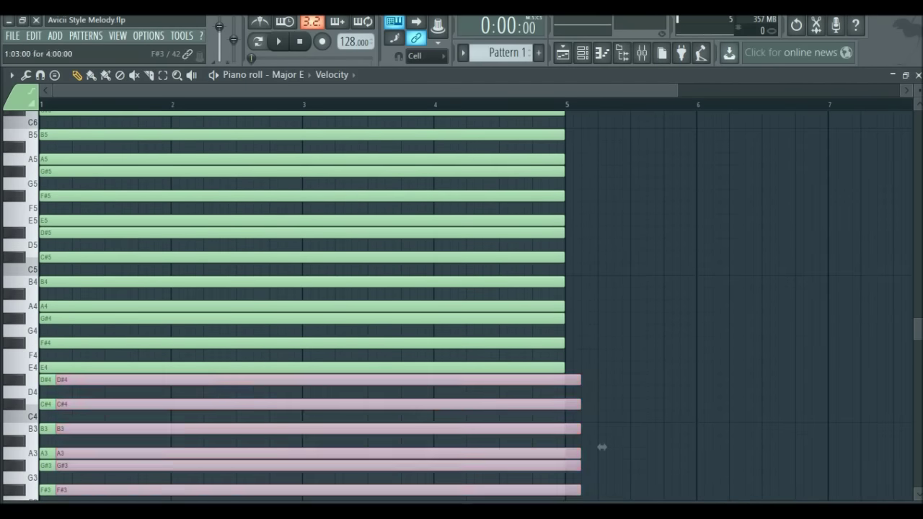
{"action": "left_click_drag", "start_coordinate": [602, 447], "coordinate": [586, 117]}
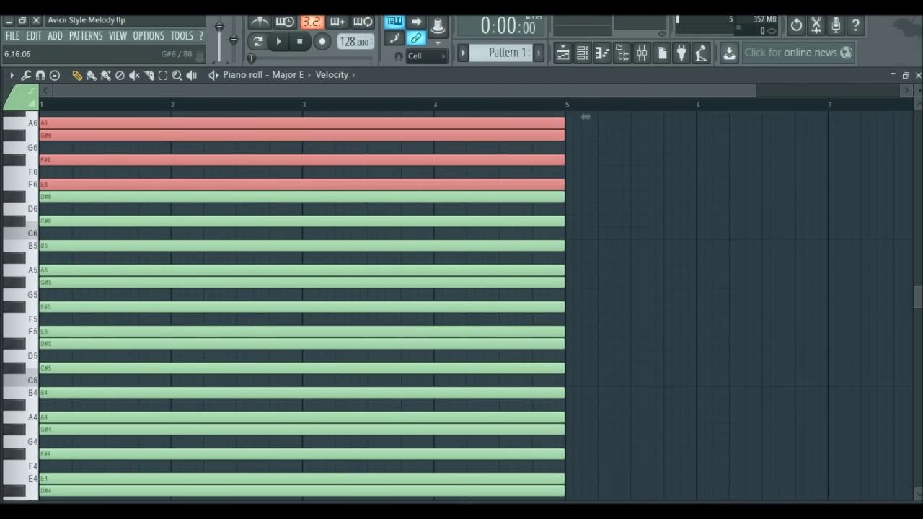
Step: Close the Major E piano roll and open the piano roll of the Sylenth1 channel
{"action": "left_click", "coordinate": [918, 74]}
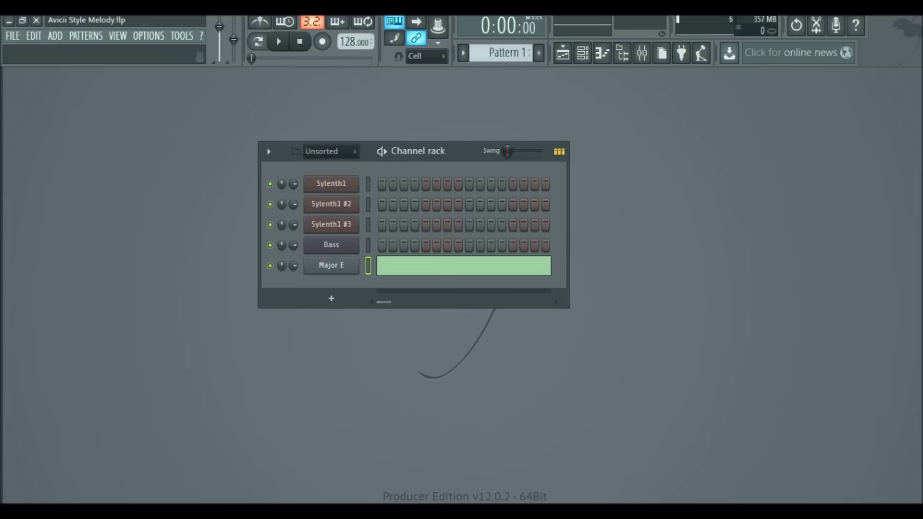
{"action": "right_click", "coordinate": [353, 183]}
{"action": "left_click", "coordinate": [388, 184]}
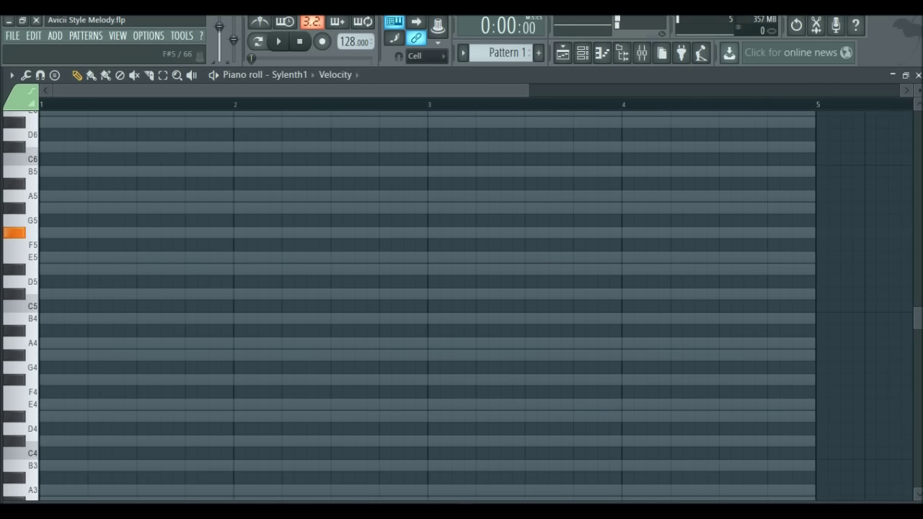
Step: Audition notes of the highlighted scale on Sylenth1 to find the melody's opening note
{"action": "key", "text": "d"}
{"action": "key", "text": "c"}
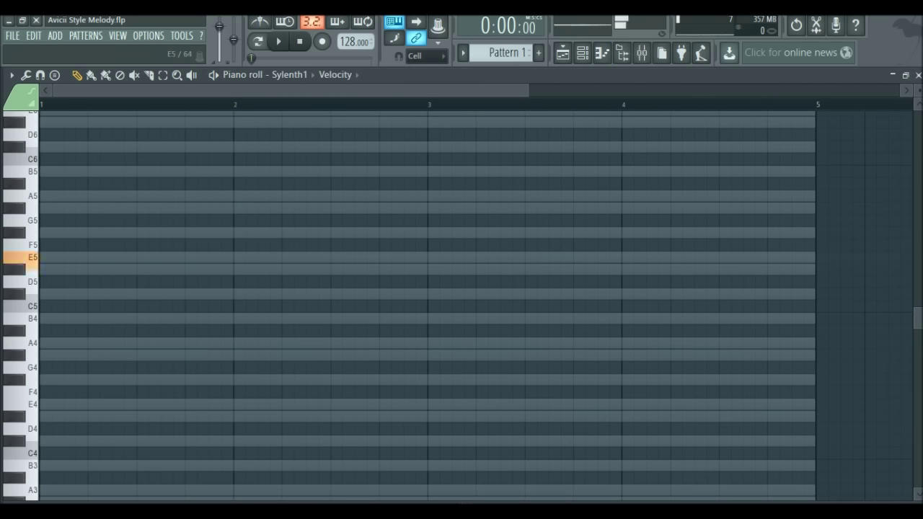
{"action": "key", "text": "s"}
{"action": "key", "text": "n"}
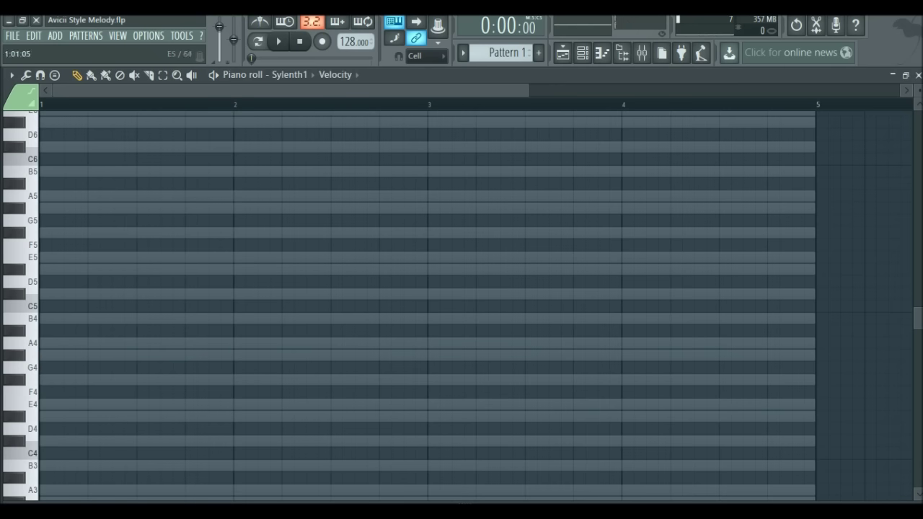
{"action": "key", "text": "c"}
Step: Place two consecutive half-beat E5 notes at the start of bar 1
{"action": "left_click", "coordinate": [48, 258]}
{"action": "left_click_drag", "start_coordinate": [816, 257], "coordinate": [64, 258]}
{"action": "key", "text": "c"}
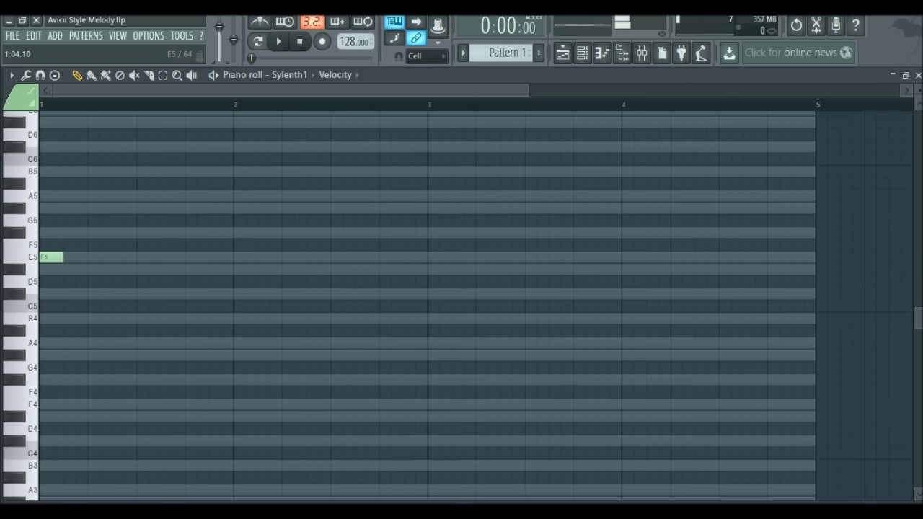
{"action": "left_click", "coordinate": [74, 258]}
Step: Add a third half-beat note on beat 2 of bar 1, try it at C#5, raise it to F#5 and play it back
{"action": "left_click", "coordinate": [96, 294]}
{"action": "key", "text": "space"}
{"action": "key", "text": "space"}
{"action": "left_click_drag", "start_coordinate": [100, 294], "coordinate": [100, 233]}
{"action": "key", "text": "space"}
{"action": "key", "text": "space"}
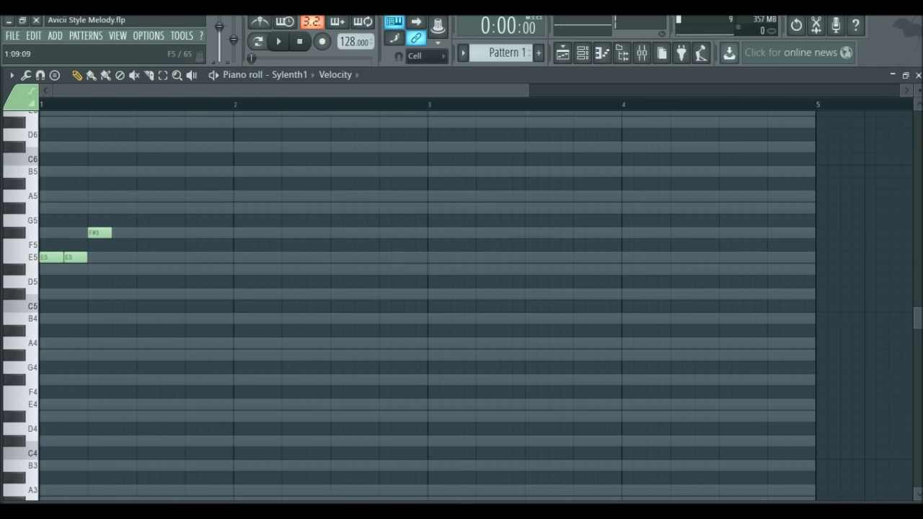
Step: Harmonize the three opening melody notes with G#4 notes, trying B4 for the first two, and play back the result
{"action": "left_click", "coordinate": [47, 318]}
{"action": "left_click", "coordinate": [75, 318]}
{"action": "key", "text": "space"}
{"action": "key", "text": "space"}
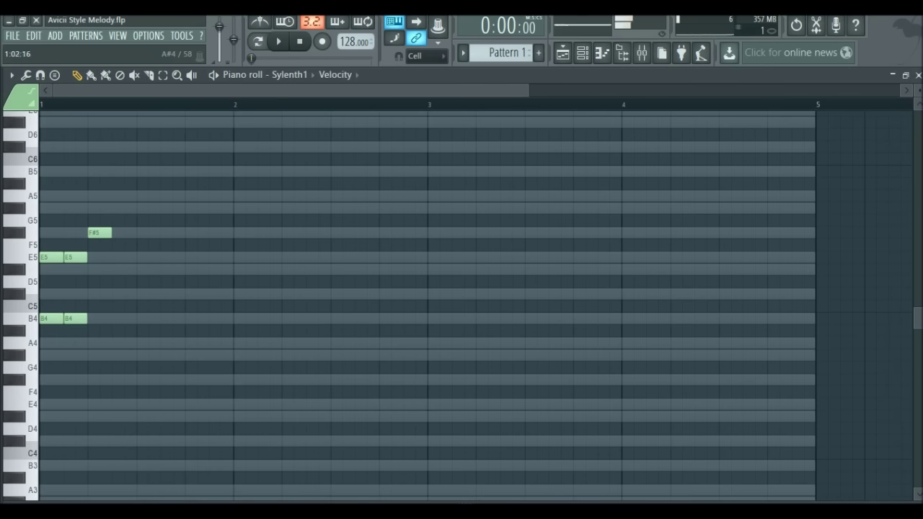
{"action": "left_click_drag", "start_coordinate": [50, 319], "coordinate": [51, 355]}
{"action": "key", "text": "space"}
{"action": "key", "text": "space"}
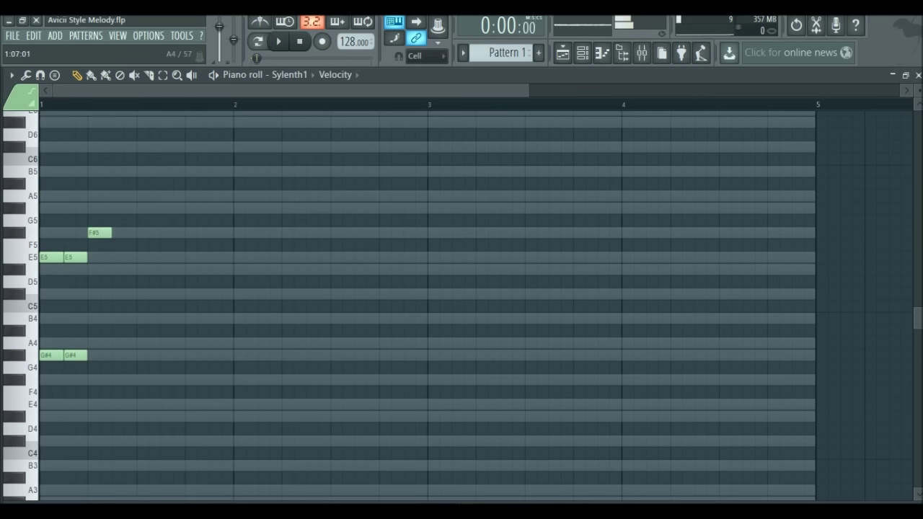
{"action": "left_click", "coordinate": [99, 355]}
{"action": "key", "text": "space"}
{"action": "key", "text": "space"}
Step: Add three C#4 notes beneath the opening chords of bar 1 and play them back
{"action": "left_click", "coordinate": [51, 441]}
{"action": "left_click", "coordinate": [75, 440]}
{"action": "left_click", "coordinate": [99, 441]}
{"action": "key", "text": "space"}
{"action": "key", "text": "space"}
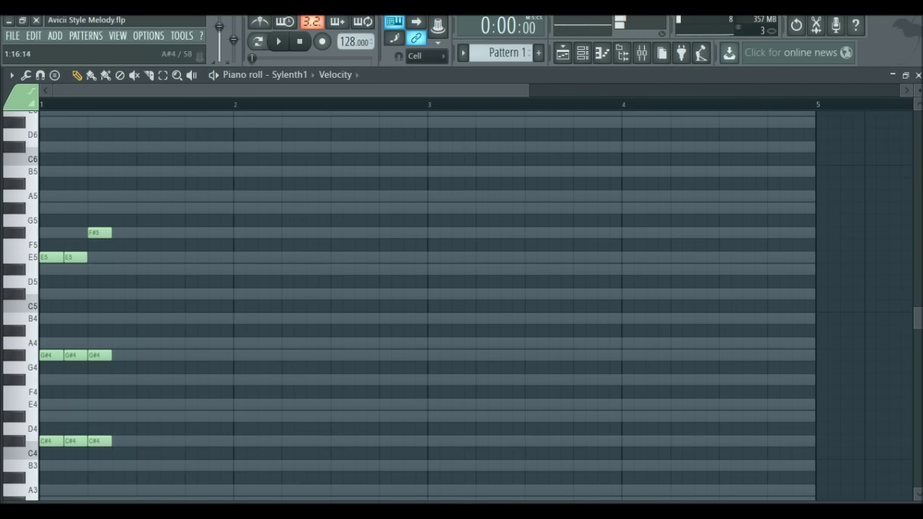
Step: Continue the melody with D#5 on beat 3, B4 and C#5 in beat 4, and E5 starting bar 2, and play it back
{"action": "left_click", "coordinate": [148, 269]}
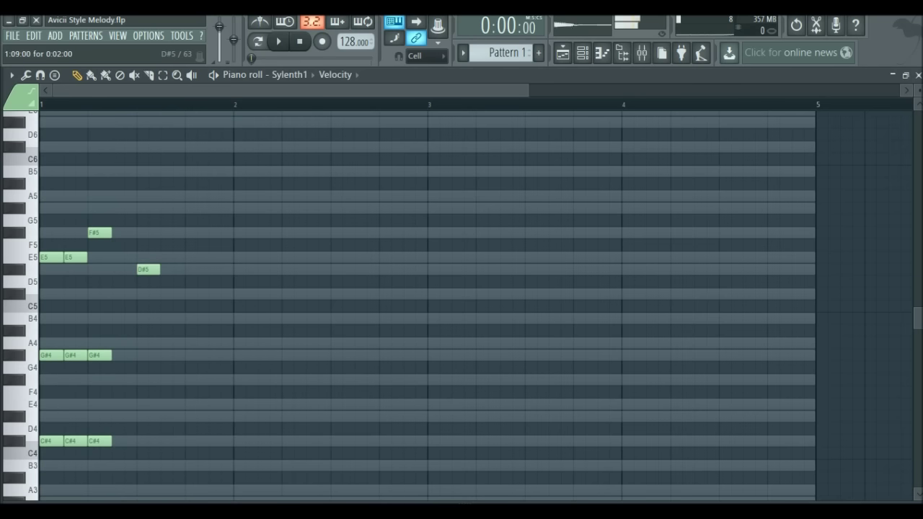
{"action": "key", "text": "space"}
{"action": "key", "text": "space"}
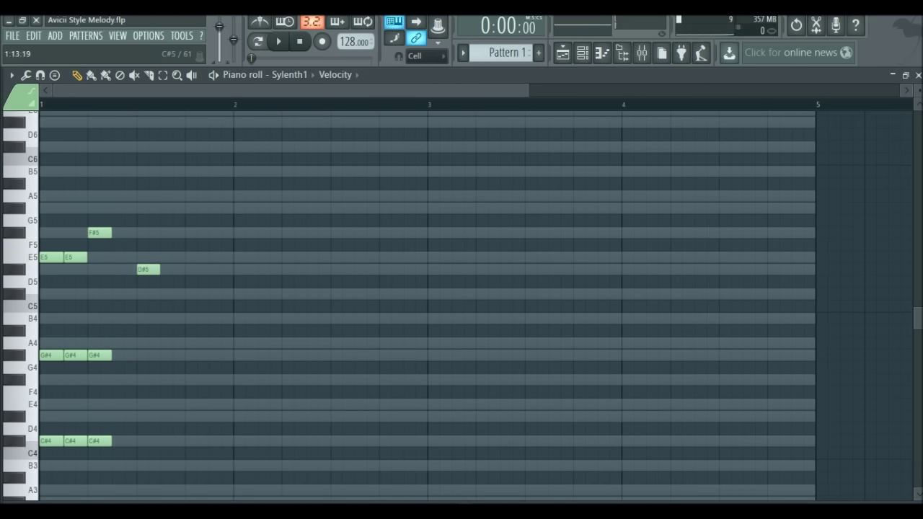
{"action": "left_click", "coordinate": [197, 318]}
{"action": "left_click", "coordinate": [220, 294]}
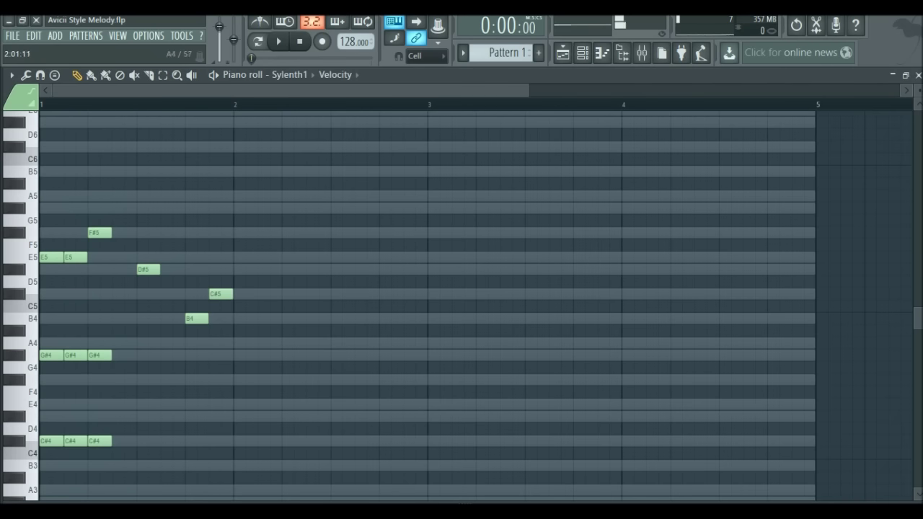
{"action": "left_click", "coordinate": [245, 257]}
{"action": "key", "text": "space"}
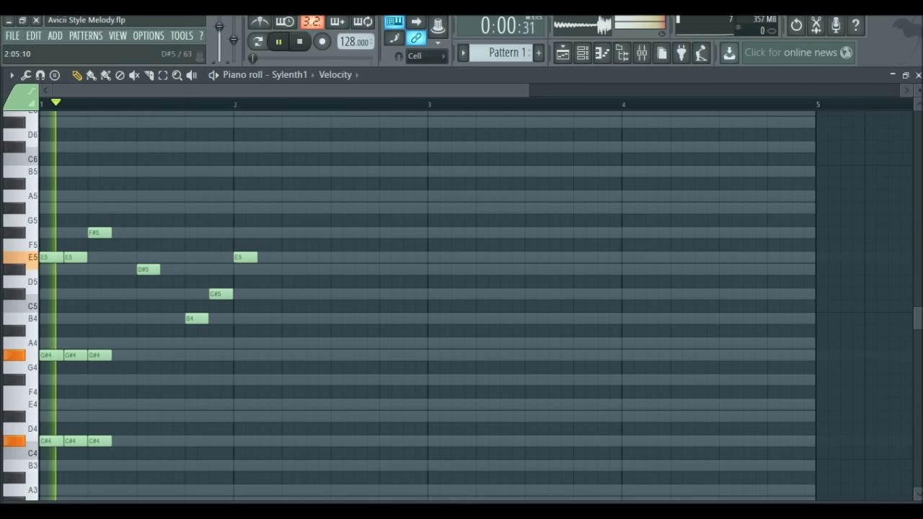
{"action": "key", "text": "space"}
Step: Rework the phrase so beat 4 of bar 1 holds C#5 and E5, start bar 2 with B4, and play it back
{"action": "left_click_drag", "start_coordinate": [196, 318], "coordinate": [197, 293]}
{"action": "left_click_drag", "start_coordinate": [245, 257], "coordinate": [220, 257]}
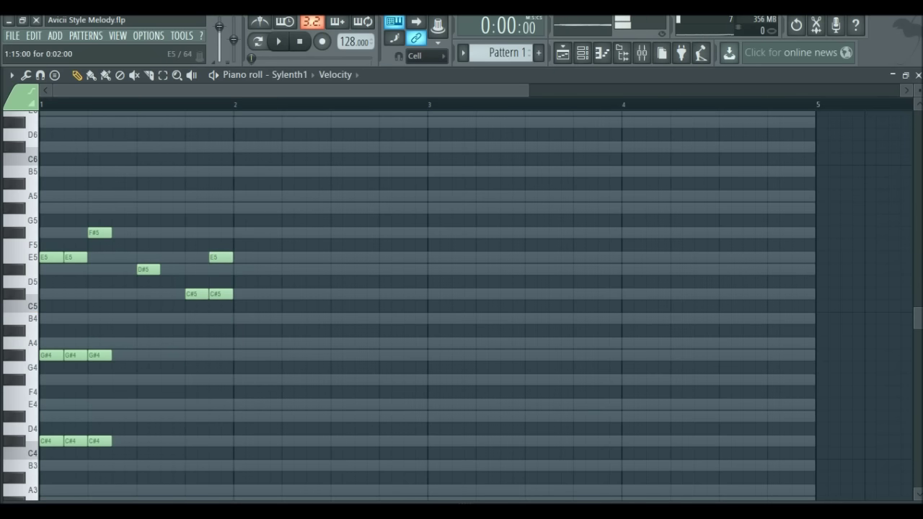
{"action": "right_click", "coordinate": [222, 294]}
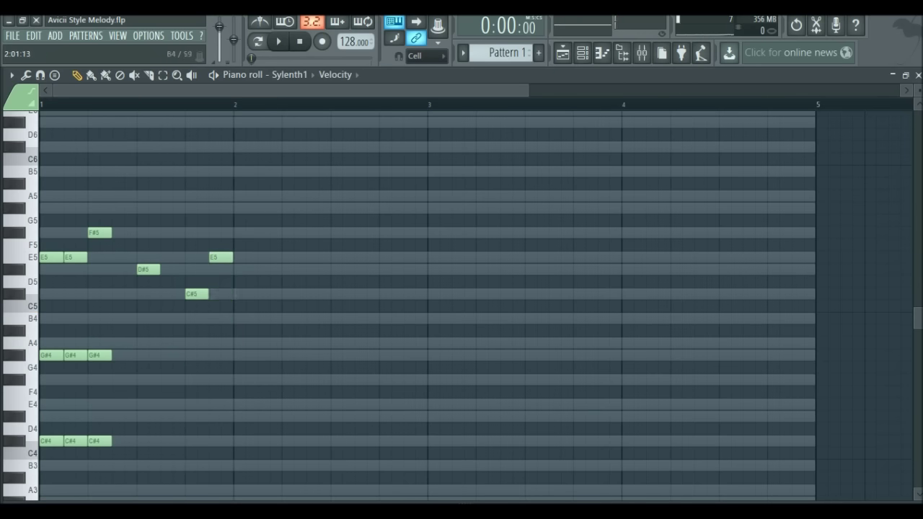
{"action": "left_click", "coordinate": [241, 319]}
{"action": "key", "text": "space"}
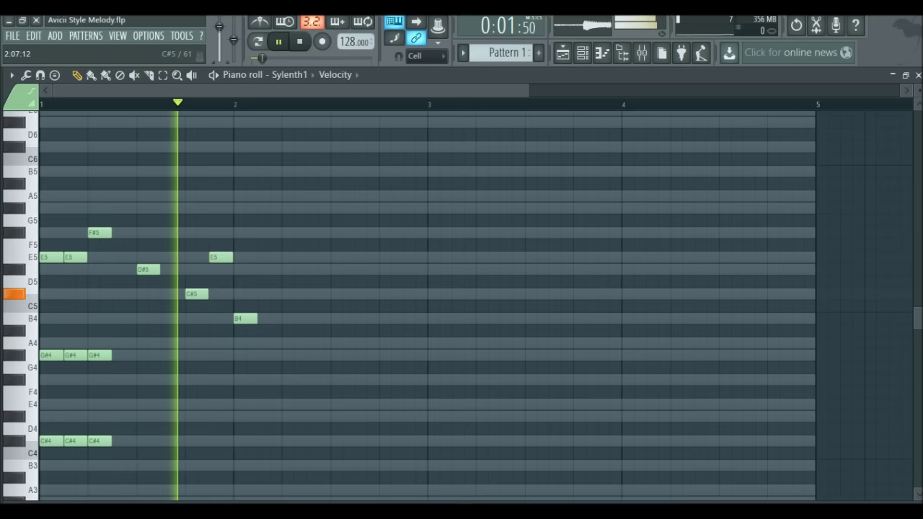
{"action": "key", "text": "space"}
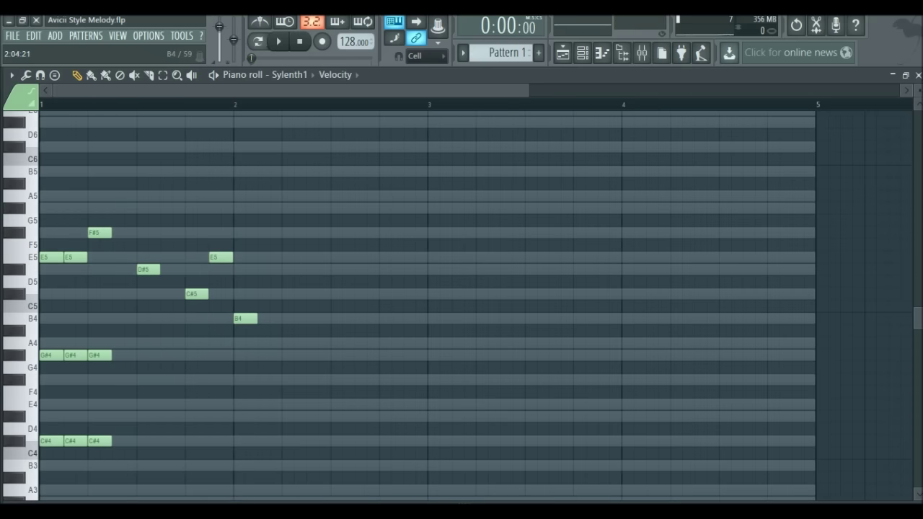
Step: Add three E4 harmony notes beneath the last three melody notes, C#5, E5 and B4, and play them back
{"action": "key", "text": "space"}
{"action": "scroll", "coordinate": [206, 367], "scroll_direction": "down", "scroll_amount": 3}
{"action": "key", "text": "space"}
{"action": "left_click", "coordinate": [194, 368]}
{"action": "left_click", "coordinate": [218, 368]}
{"action": "left_click", "coordinate": [243, 368]}
{"action": "key", "text": "space"}
{"action": "key", "text": "space"}
Step: Place F#4 and B3 beneath the D#5 on beat 3 of bar 1 and play the chord back
{"action": "left_click", "coordinate": [146, 343]}
{"action": "left_click", "coordinate": [145, 429]}
{"action": "key", "text": "space"}
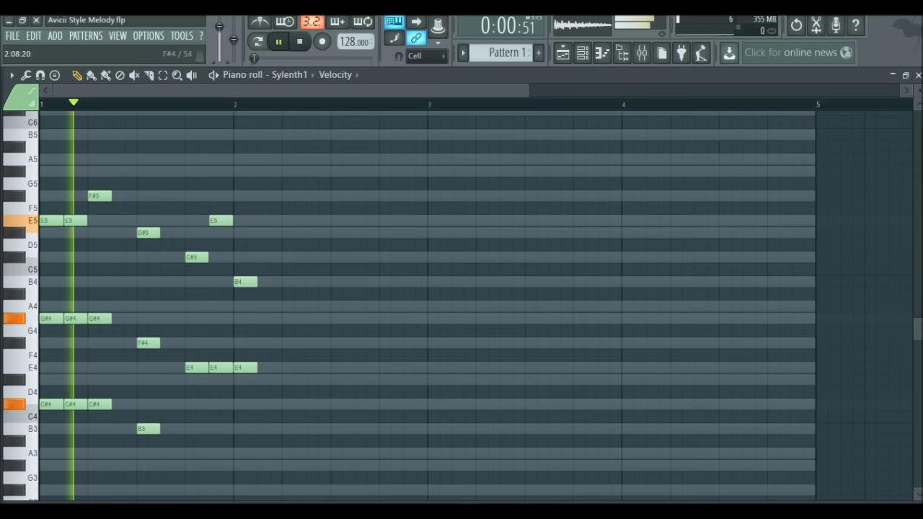
{"action": "key", "text": "space"}
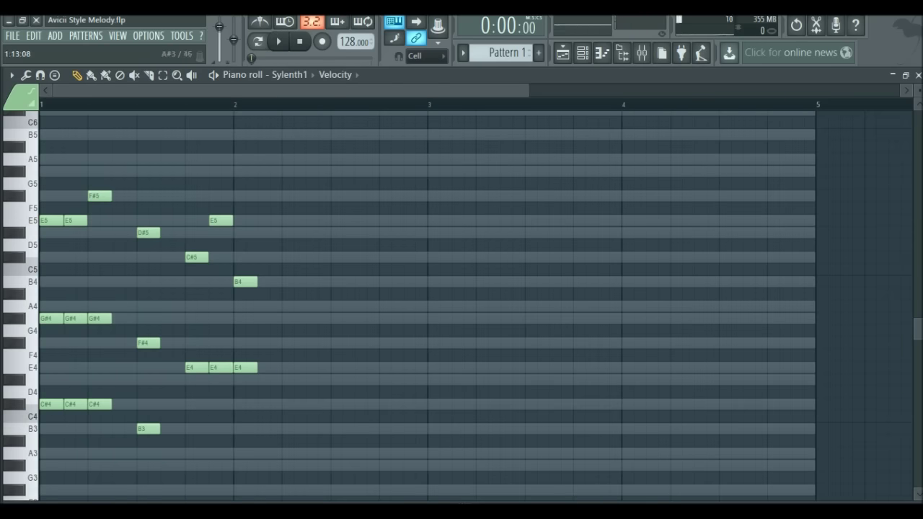
Step: Add three A3 notes beneath the three consecutive E4 notes and play back the phrase
{"action": "left_click", "coordinate": [197, 454]}
{"action": "left_click", "coordinate": [221, 454]}
{"action": "left_click", "coordinate": [245, 454]}
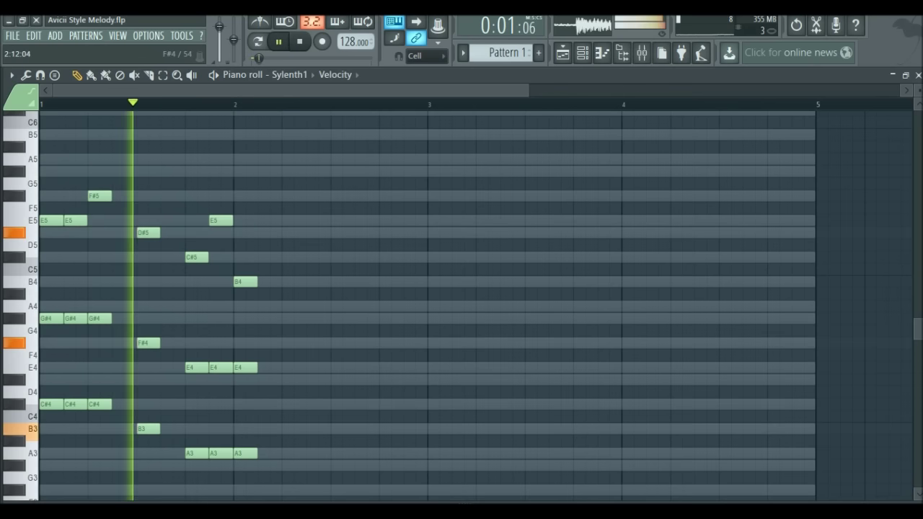
{"action": "key", "text": "space"}
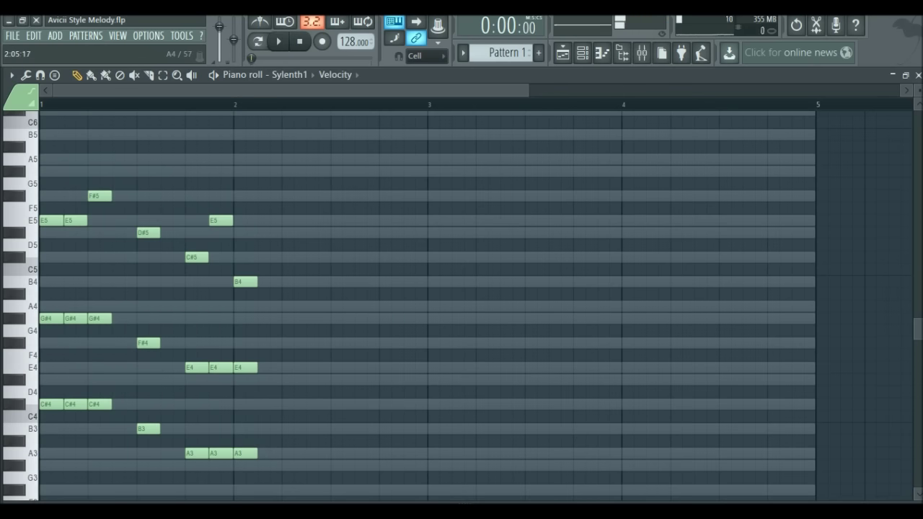
Step: Place three half-beat A3, E4 and A4 chords from beat 2 of bar 2, starting three steps apart, and play them back
{"action": "left_click", "coordinate": [293, 306]}
{"action": "left_click", "coordinate": [330, 306]}
{"action": "left_click", "coordinate": [366, 306]}
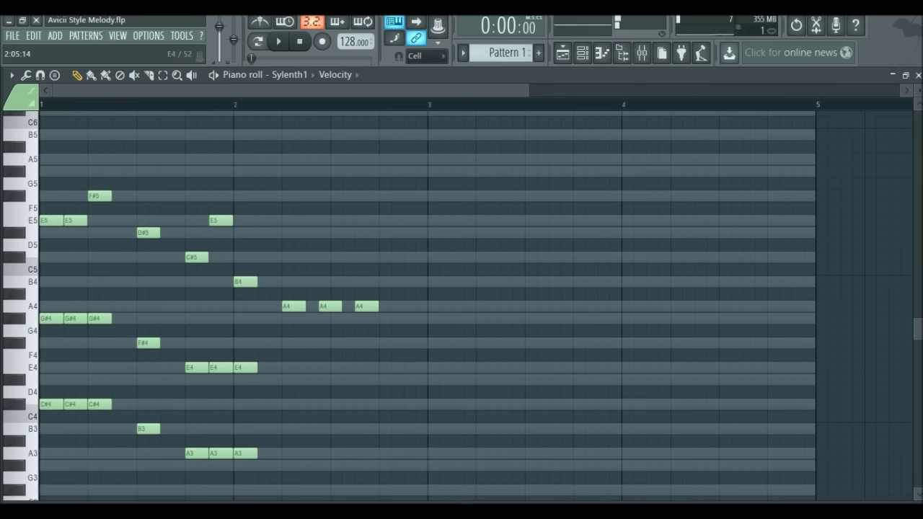
{"action": "left_click", "coordinate": [294, 367]}
{"action": "left_click", "coordinate": [331, 367]}
{"action": "left_click", "coordinate": [367, 367]}
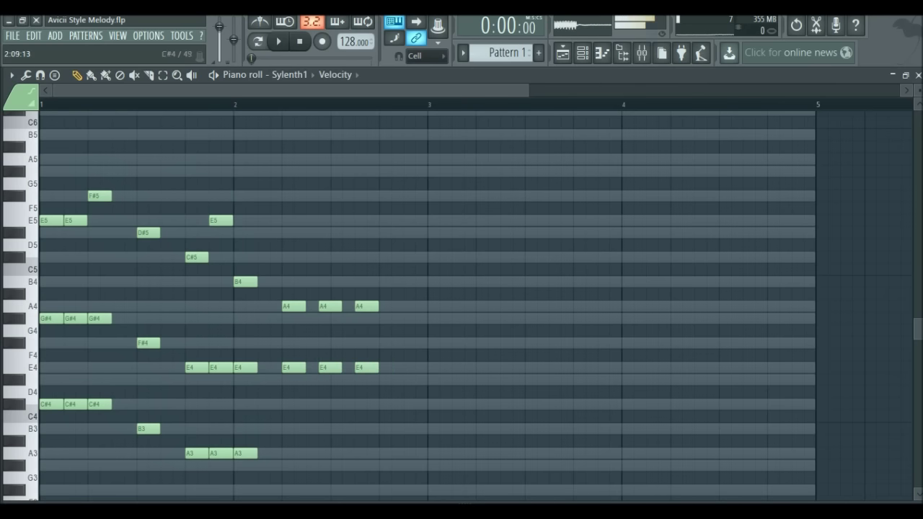
{"action": "left_click", "coordinate": [294, 453]}
{"action": "left_click", "coordinate": [330, 453]}
{"action": "left_click", "coordinate": [366, 453]}
{"action": "key", "text": "space"}
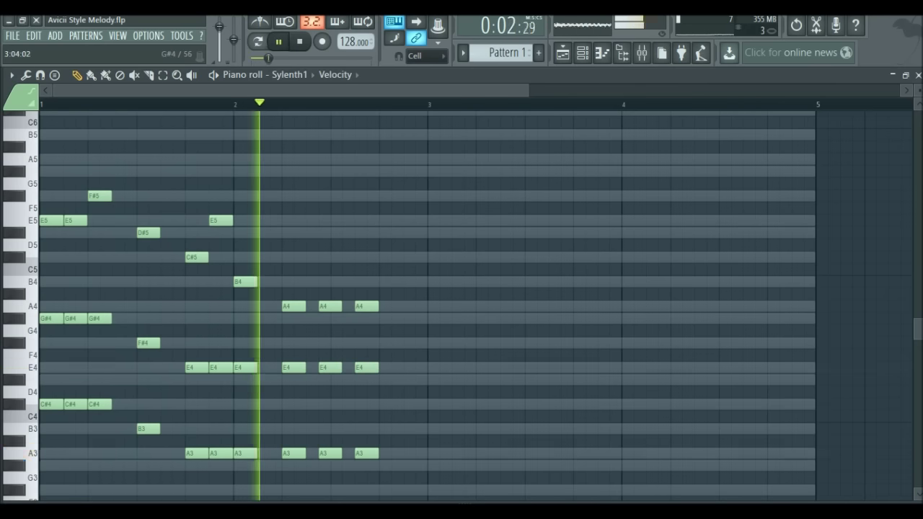
{"action": "key", "text": "space"}
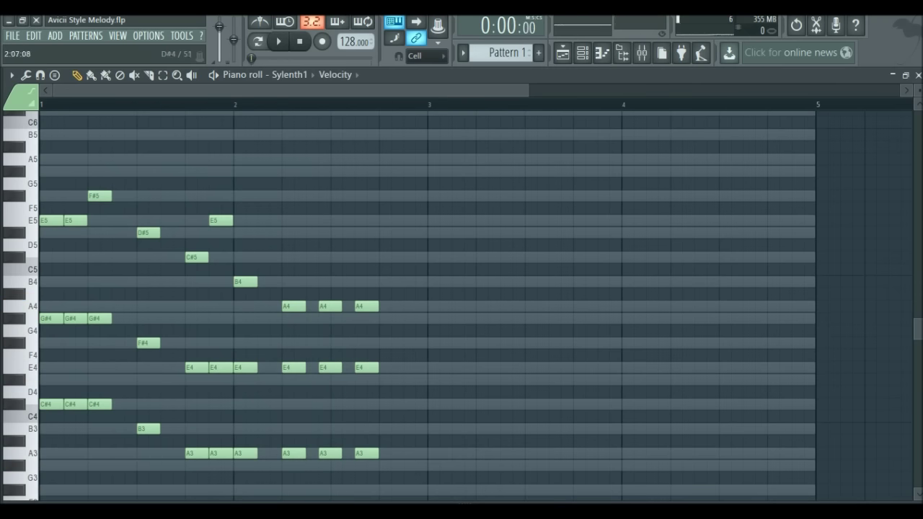
Step: Lower the three A4 notes in bar 2 to G#4 and play back the pattern
{"action": "left_click_drag", "start_coordinate": [293, 306], "coordinate": [366, 319]}
{"action": "key", "text": "space"}
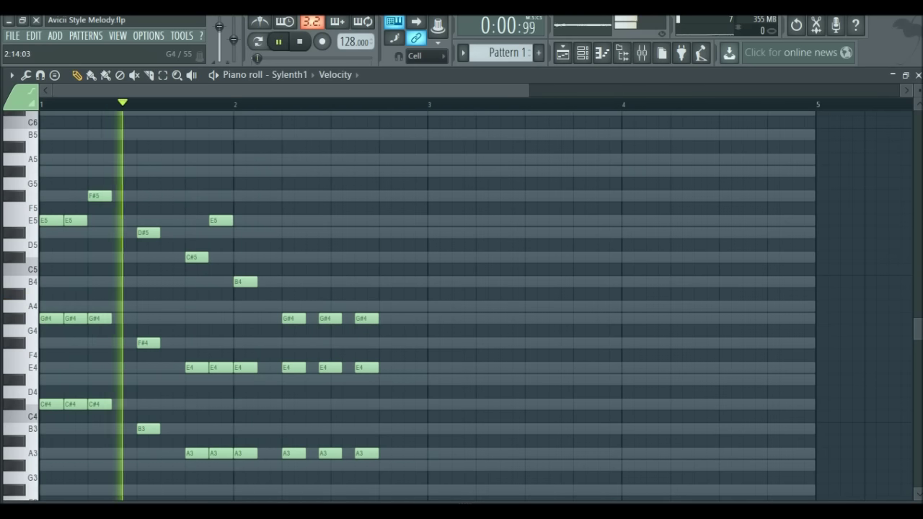
{"action": "key", "text": "space"}
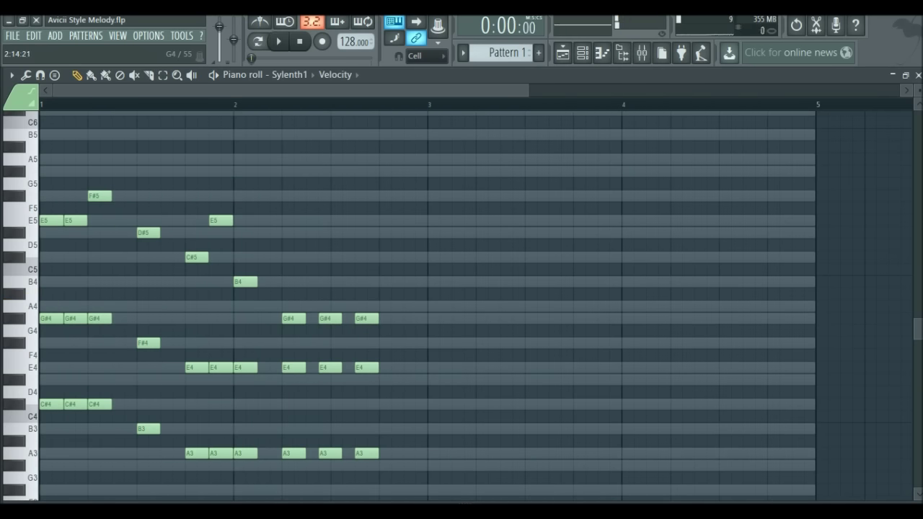
Step: Fill the last beat of bar 2 with two F#4 and B3 note pairs and play them back
{"action": "left_click", "coordinate": [386, 343]}
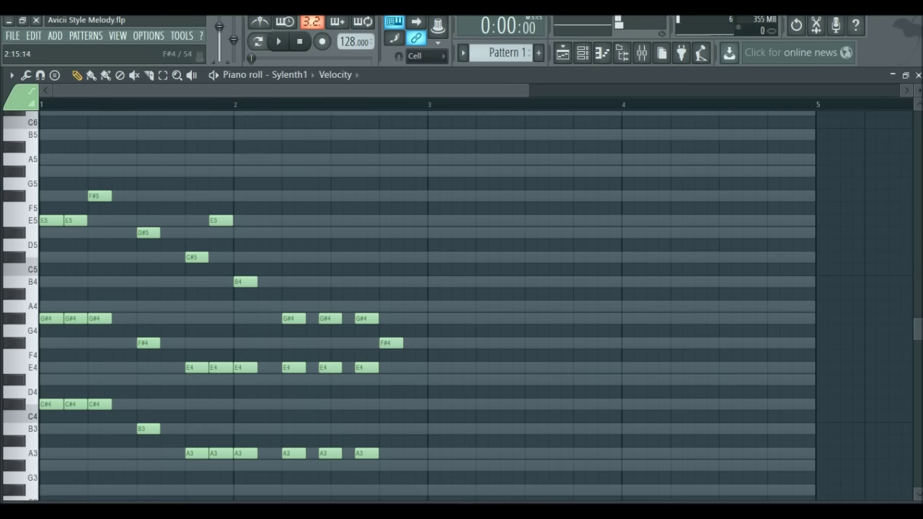
{"action": "left_click", "coordinate": [411, 344]}
{"action": "left_click", "coordinate": [386, 430]}
{"action": "left_click", "coordinate": [411, 430]}
{"action": "key", "text": "space"}
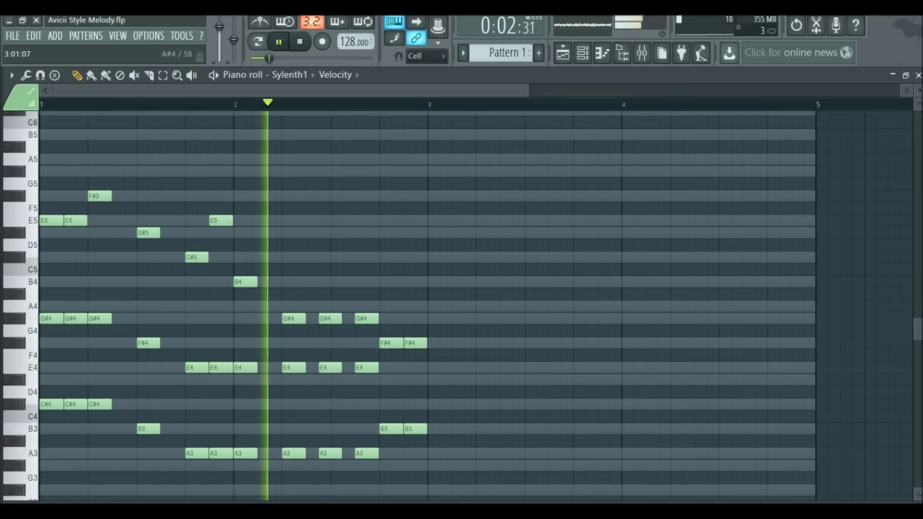
{"action": "key", "text": "space"}
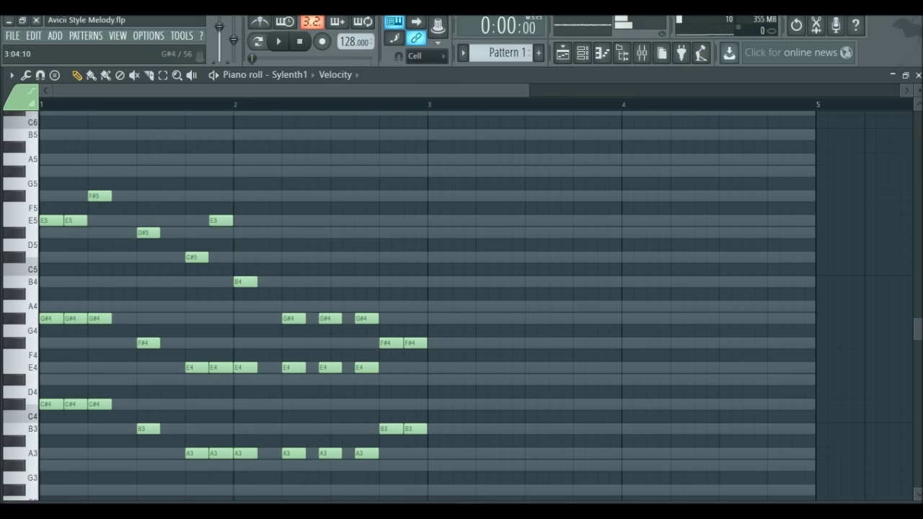
Step: Top the last two note pairs of bar 2 with E5 and C#5, trying F#5 for the first, and play them back
{"action": "key", "text": "space"}
{"action": "left_click", "coordinate": [388, 196]}
{"action": "left_click", "coordinate": [410, 258]}
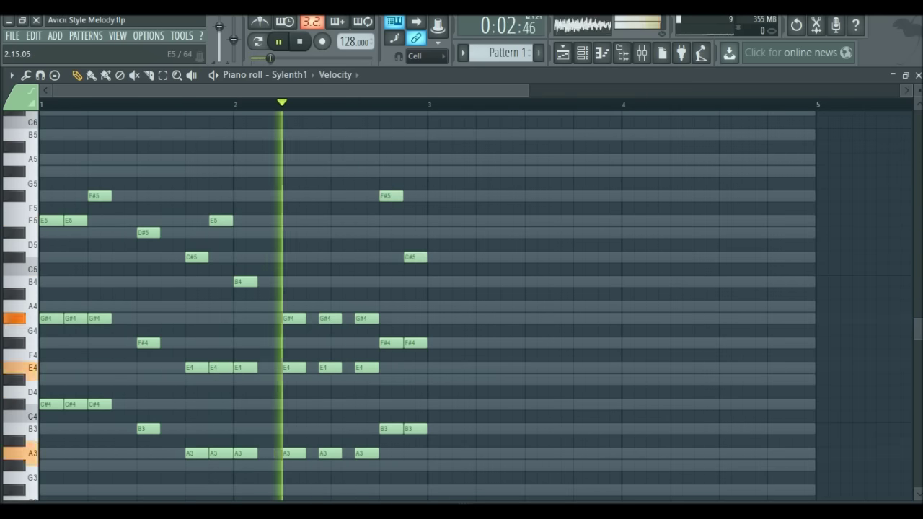
{"action": "key", "text": "space"}
{"action": "left_click_drag", "start_coordinate": [391, 196], "coordinate": [391, 220]}
{"action": "key", "text": "space"}
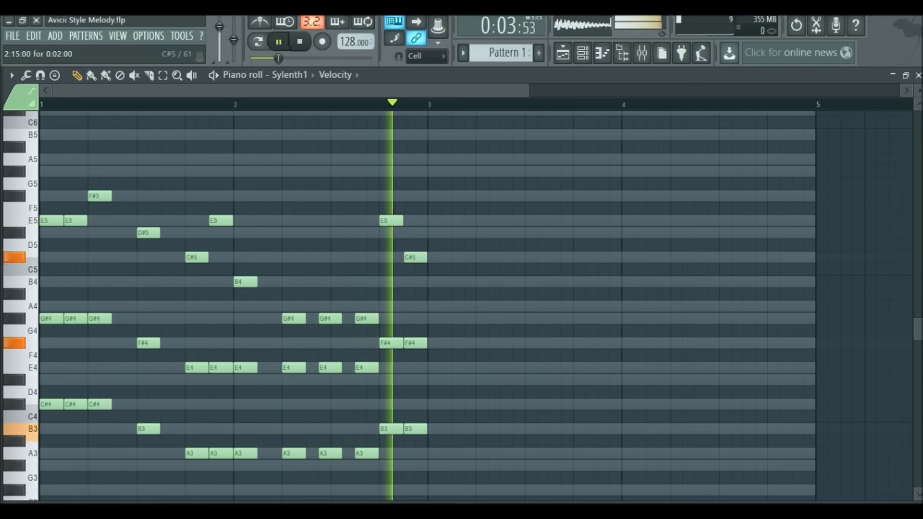
Step: Raise the last top note of bar 2 to D#5, place a half-beat C#5 at the start of bar 3, and play them back
{"action": "left_click_drag", "start_coordinate": [416, 257], "coordinate": [416, 233]}
{"action": "key", "text": "space"}
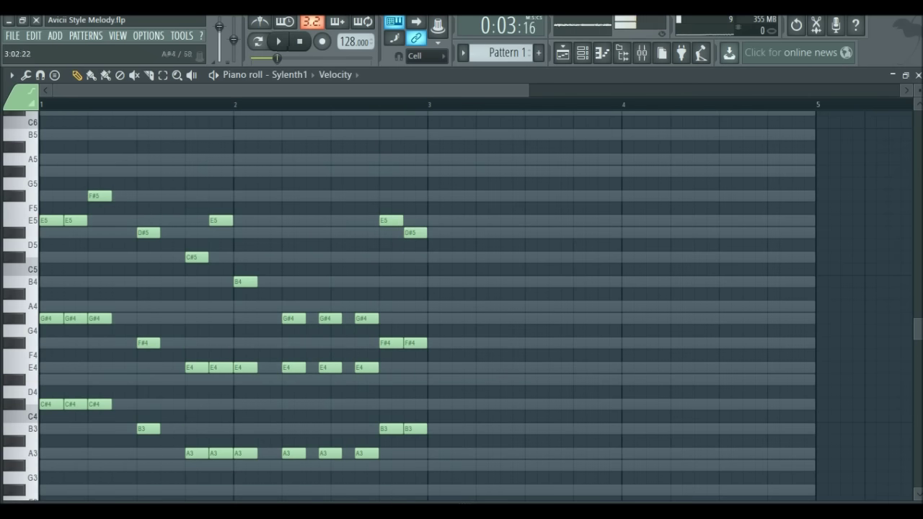
{"action": "left_click", "coordinate": [433, 257]}
{"action": "key", "text": "space"}
{"action": "key", "text": "space"}
Step: Add F#4 and B3 under the C#5 at the start of bar 3 and play back the chord
{"action": "left_click", "coordinate": [437, 343]}
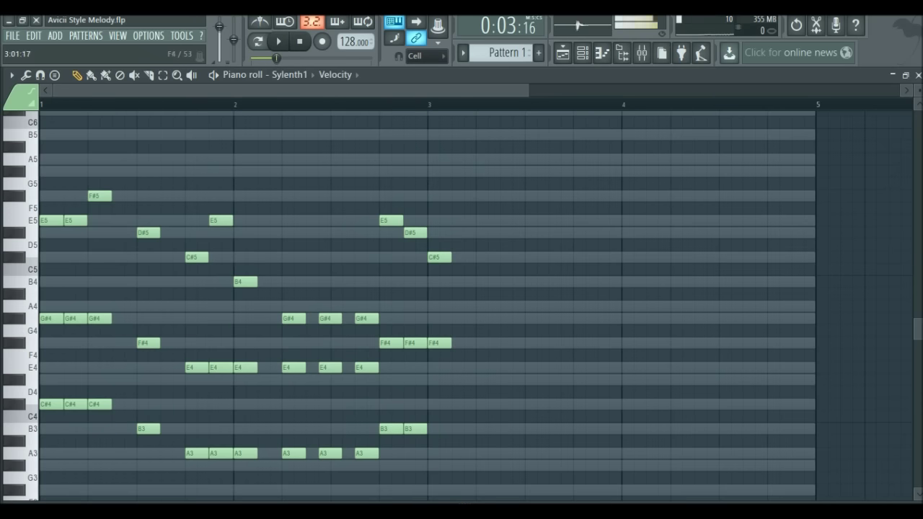
{"action": "left_click", "coordinate": [433, 429]}
{"action": "key", "text": "space"}
{"action": "key", "text": "space"}
Step: Place three half-beat B3, F#4 and C#5 chords from beat 2 of bar 3, starting three steps apart, and play them back
{"action": "left_click", "coordinate": [480, 258]}
{"action": "left_click", "coordinate": [516, 257]}
{"action": "left_click", "coordinate": [553, 257]}
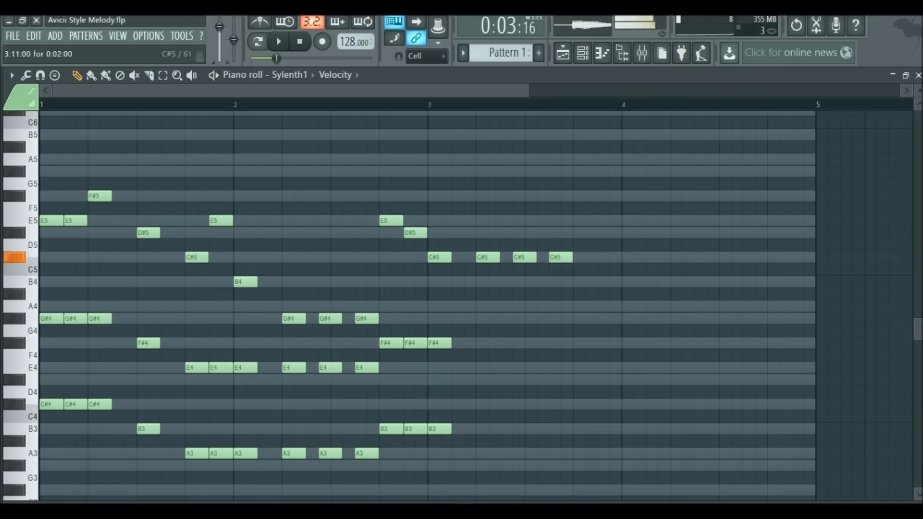
{"action": "left_click", "coordinate": [516, 343]}
{"action": "left_click", "coordinate": [553, 343]}
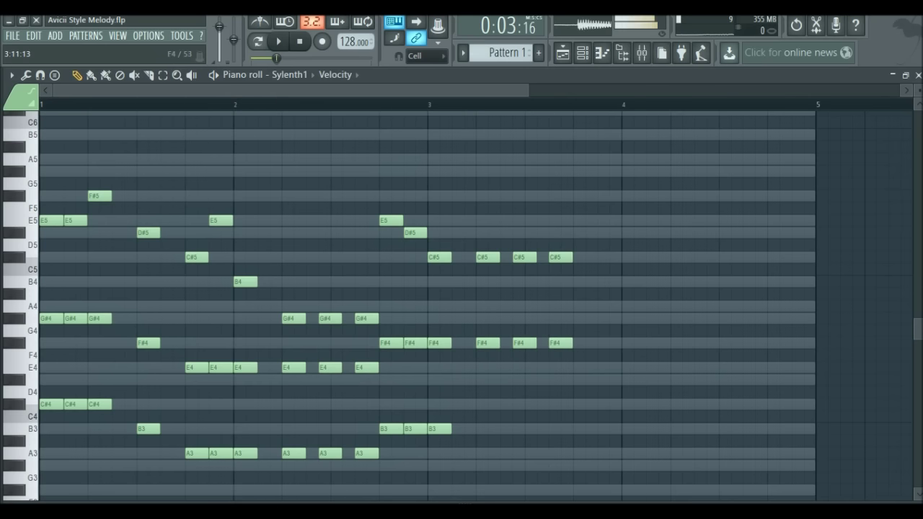
{"action": "left_click", "coordinate": [516, 429]}
{"action": "left_click", "coordinate": [552, 429]}
{"action": "key", "text": "space"}
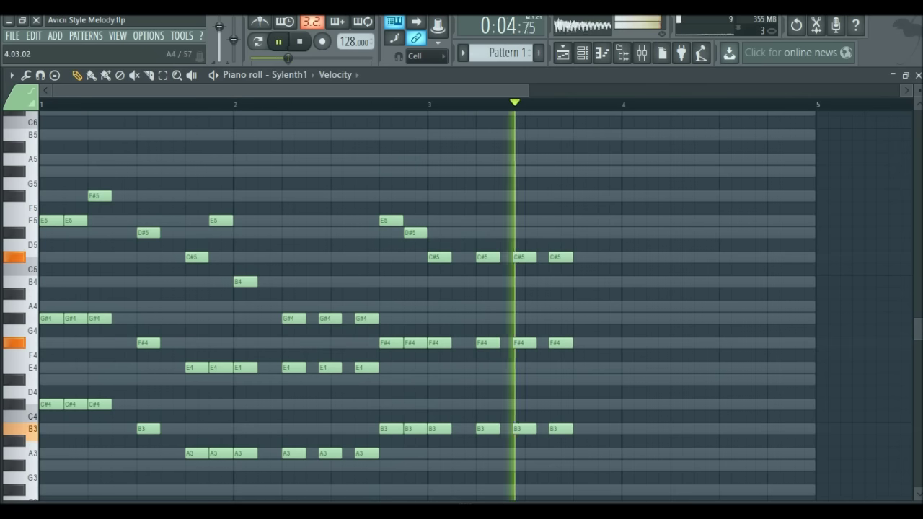
{"action": "key", "text": "space"}
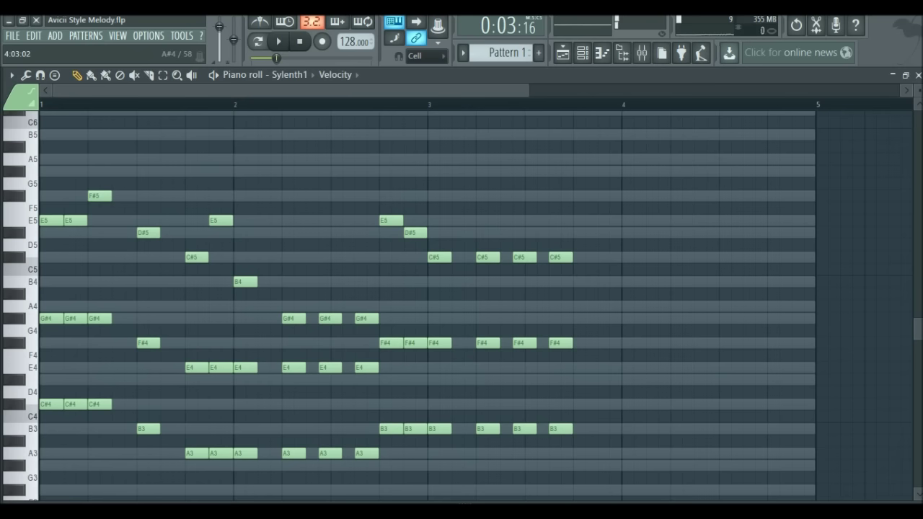
Step: Place a half-beat C#4, G#4 and B4 chord at the very end of bar 3 and play back the pattern
{"action": "left_click", "coordinate": [605, 282]}
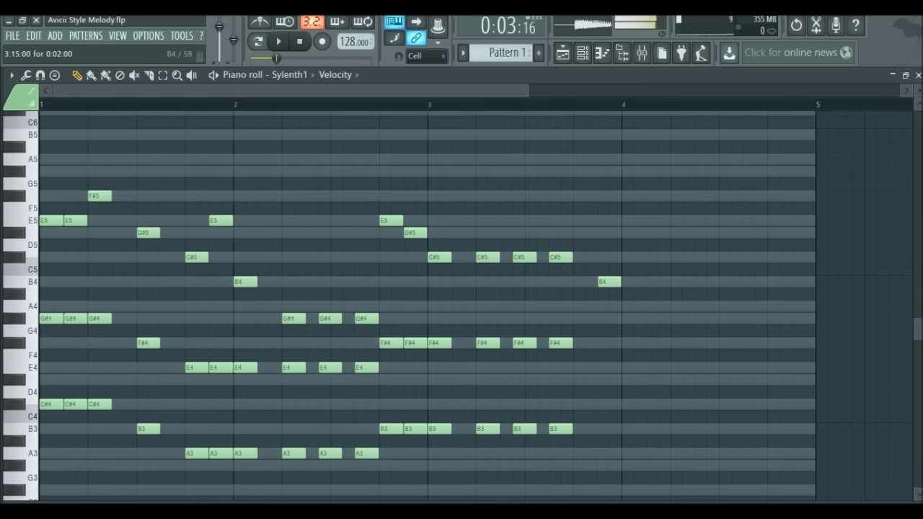
{"action": "left_click", "coordinate": [606, 318]}
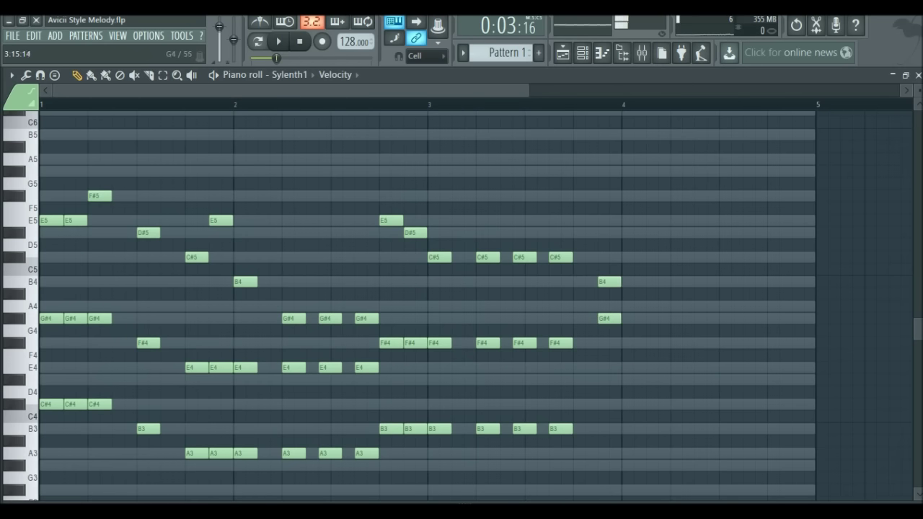
{"action": "left_click", "coordinate": [606, 405]}
{"action": "key", "text": "space"}
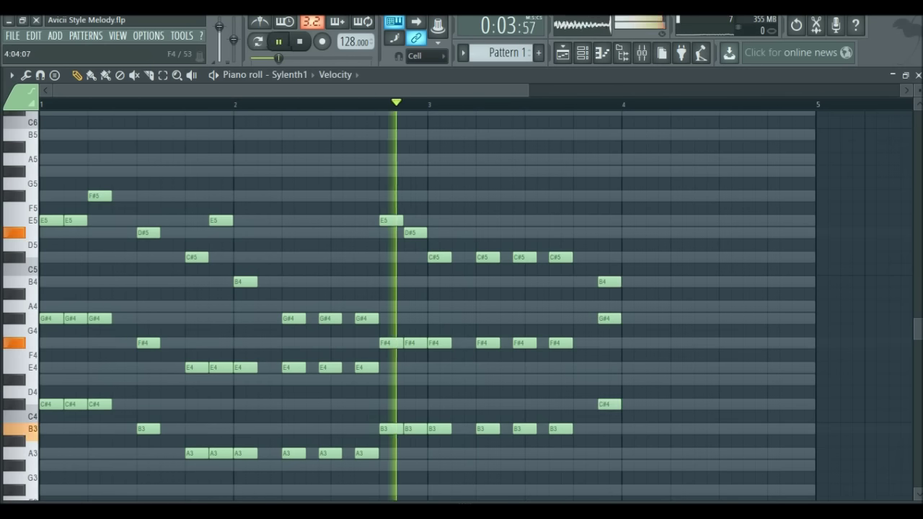
{"action": "scroll", "coordinate": [653, 355], "scroll_direction": "down", "scroll_amount": 1}
{"action": "key", "text": "space"}
{"action": "key", "text": "space"}
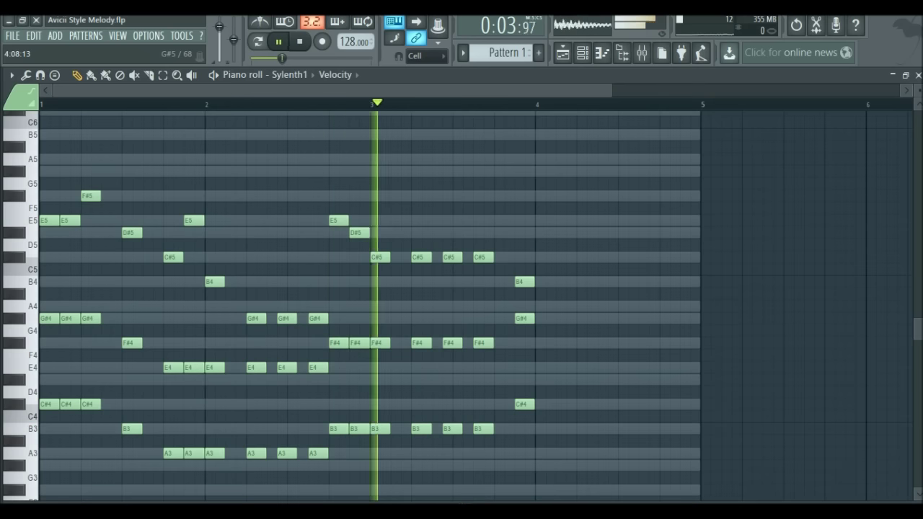
{"action": "key", "text": "space"}
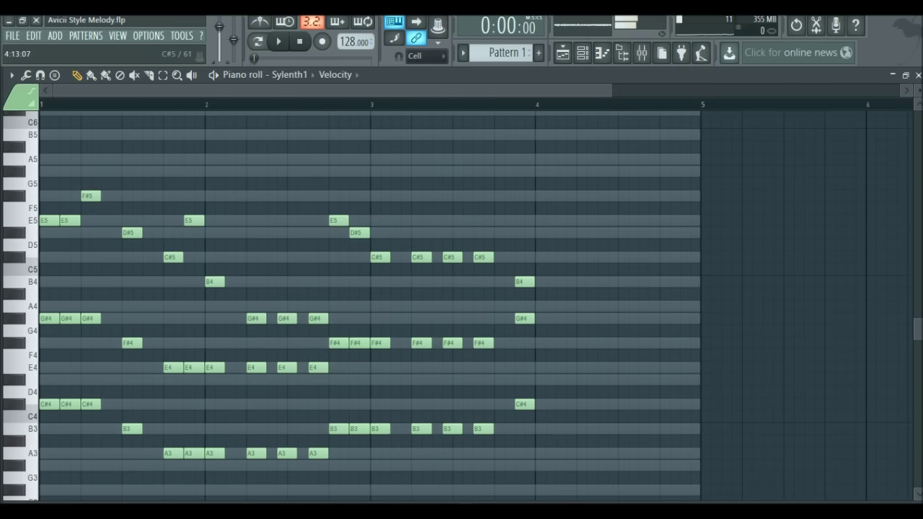
Step: Place three half-beat C#4, G#4 and C#5 chords from the start of bar 4, starting three steps apart, and play them back
{"action": "left_click", "coordinate": [546, 257]}
{"action": "left_click", "coordinate": [575, 256]}
{"action": "left_click", "coordinate": [603, 256]}
{"action": "scroll", "coordinate": [723, 336], "scroll_direction": "down", "scroll_amount": 1}
{"action": "scroll", "coordinate": [736, 335], "scroll_direction": "up", "scroll_amount": 4}
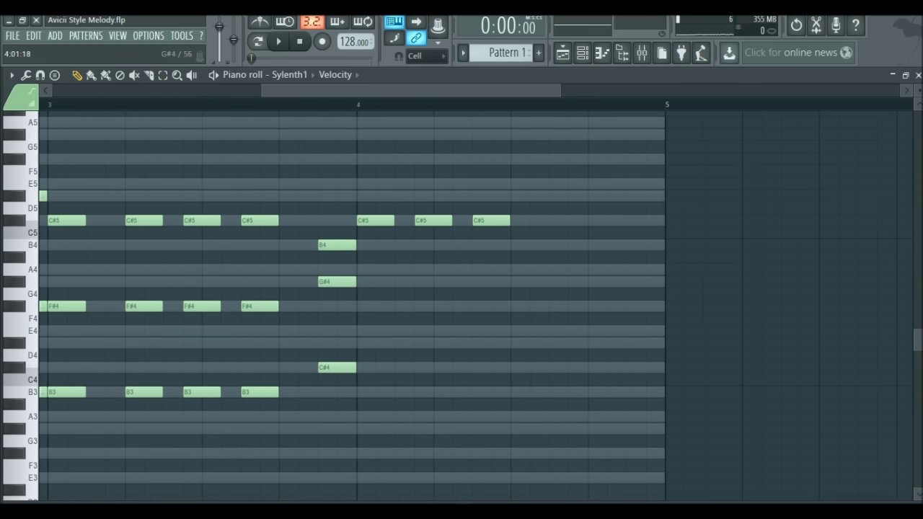
{"action": "left_click", "coordinate": [371, 282]}
{"action": "left_click", "coordinate": [427, 282]}
{"action": "left_click", "coordinate": [485, 282]}
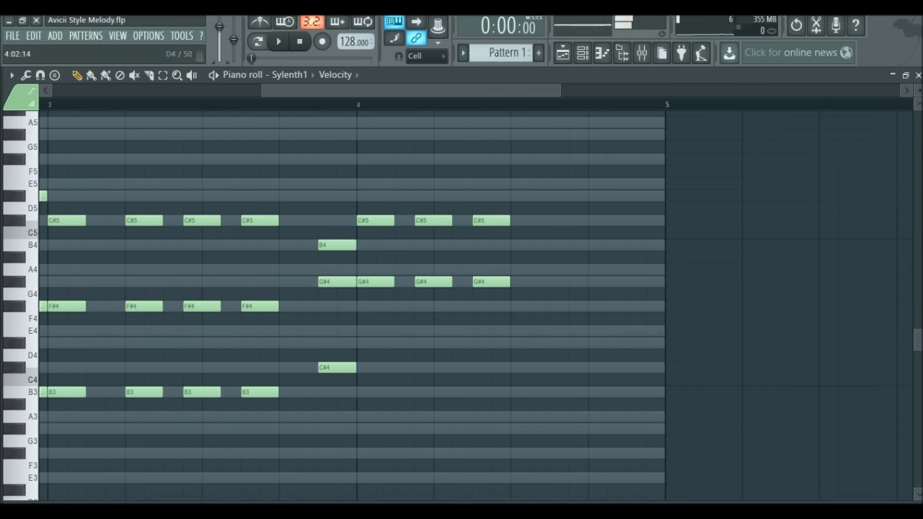
{"action": "left_click", "coordinate": [370, 368]}
{"action": "left_click", "coordinate": [427, 368]}
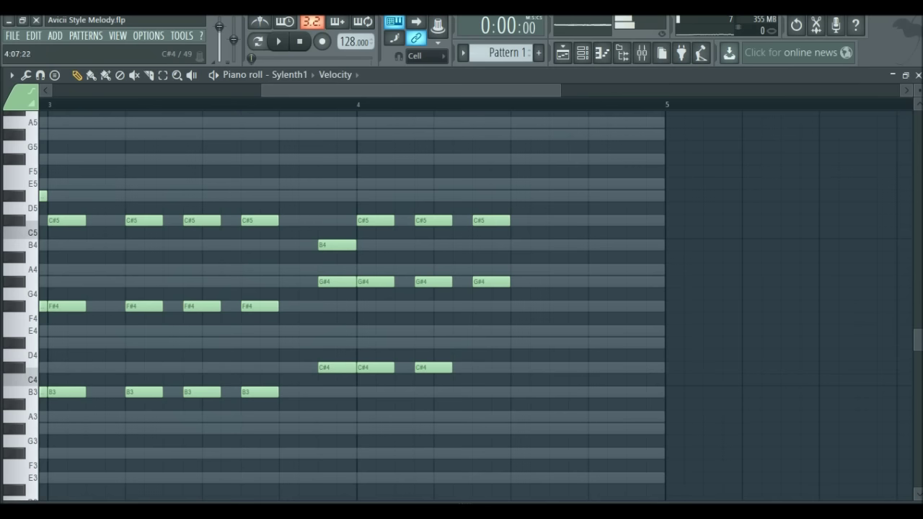
{"action": "left_click", "coordinate": [484, 368]}
{"action": "key", "text": "space"}
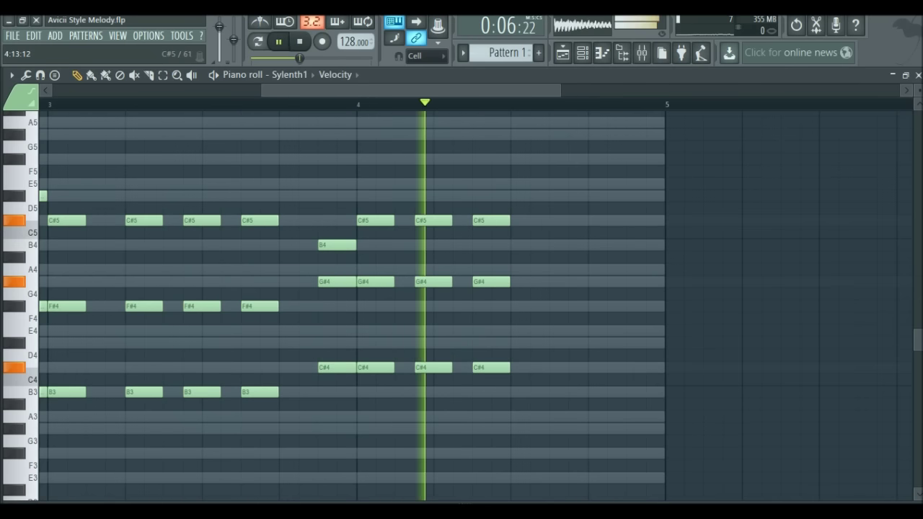
{"action": "key", "text": "space"}
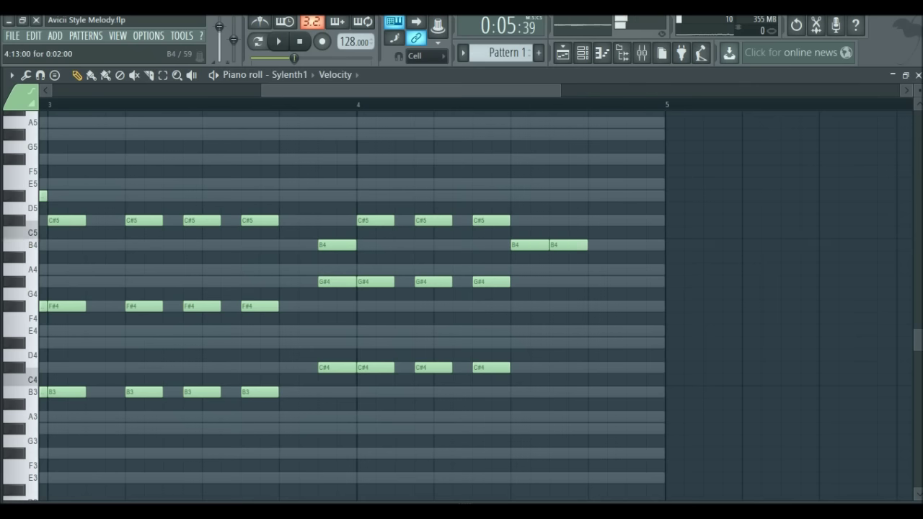
Step: Fill the second half of bar 4 with three B4 notes and a G#4 over four E4 notes, and play them back
{"action": "key", "text": "space"}
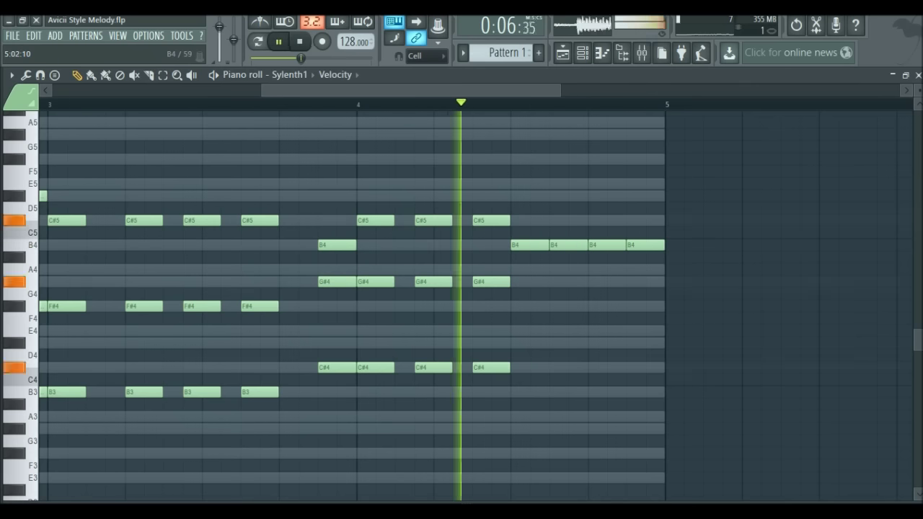
{"action": "key", "text": "space"}
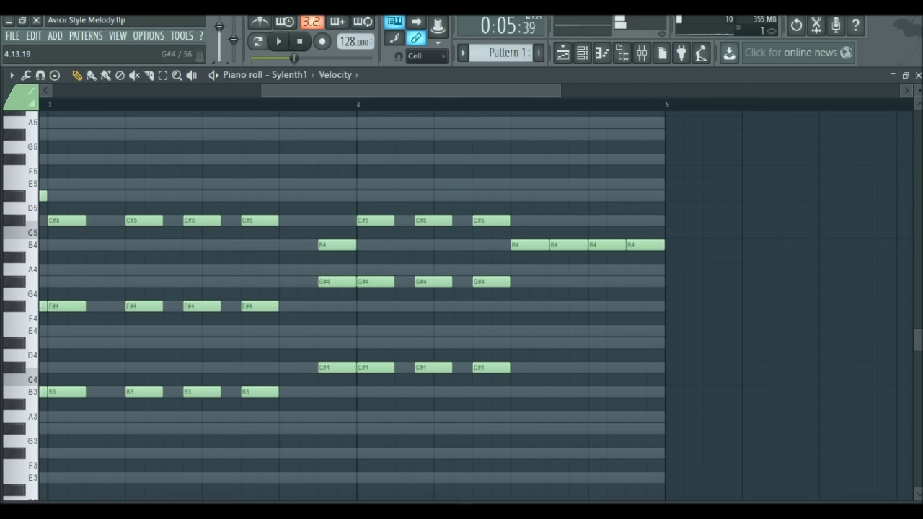
{"action": "left_click_drag", "start_coordinate": [646, 245], "coordinate": [646, 282]}
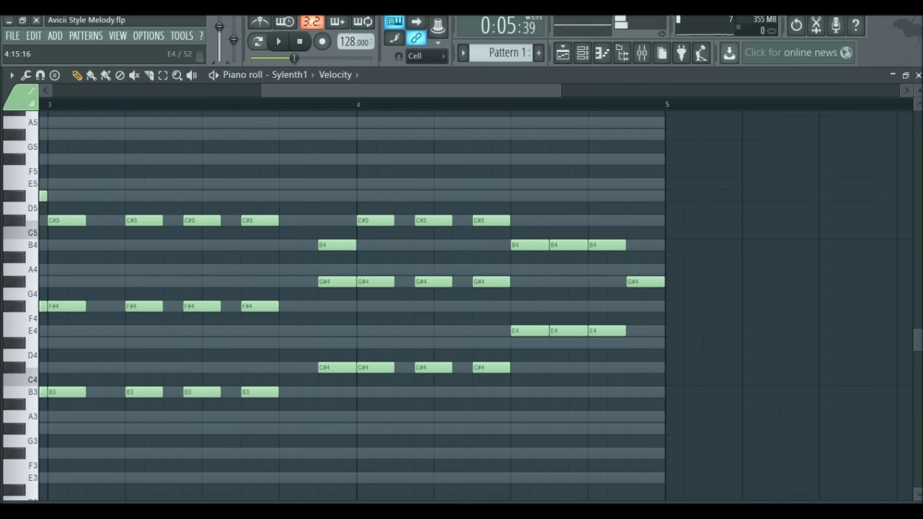
{"action": "key", "text": "space"}
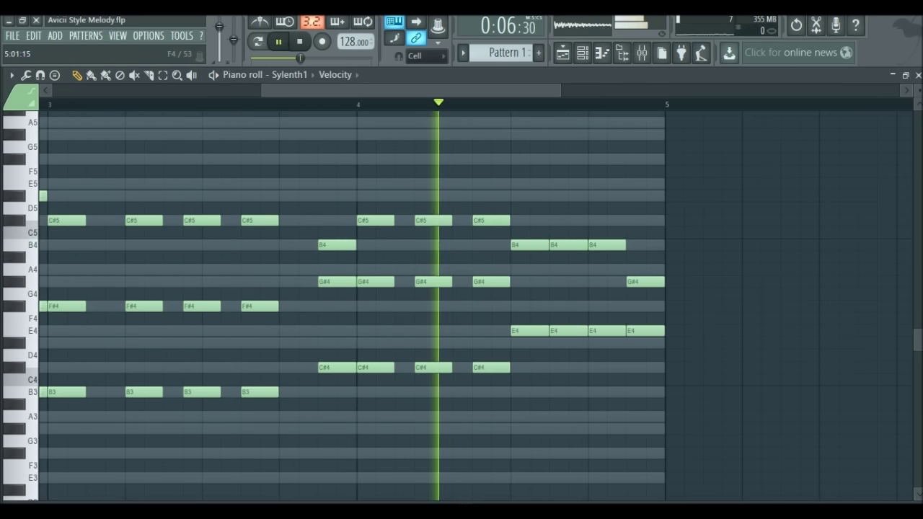
{"action": "key", "text": "space"}
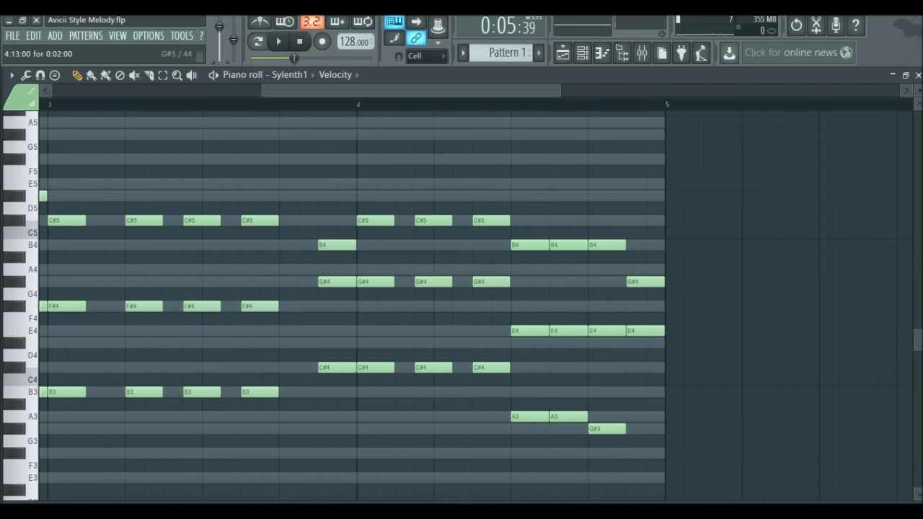
Step: Set the lowest notes in the second half of bar 4 to two B3 and two A3, and play them back
{"action": "left_click_drag", "start_coordinate": [530, 416], "coordinate": [530, 392]}
{"action": "left_click_drag", "start_coordinate": [568, 417], "coordinate": [569, 392]}
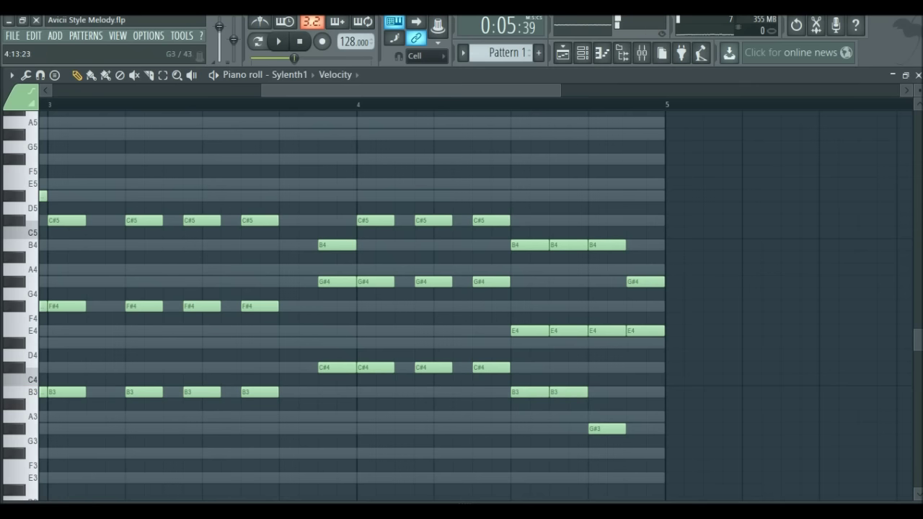
{"action": "left_click_drag", "start_coordinate": [607, 429], "coordinate": [607, 416]}
{"action": "key", "text": "space"}
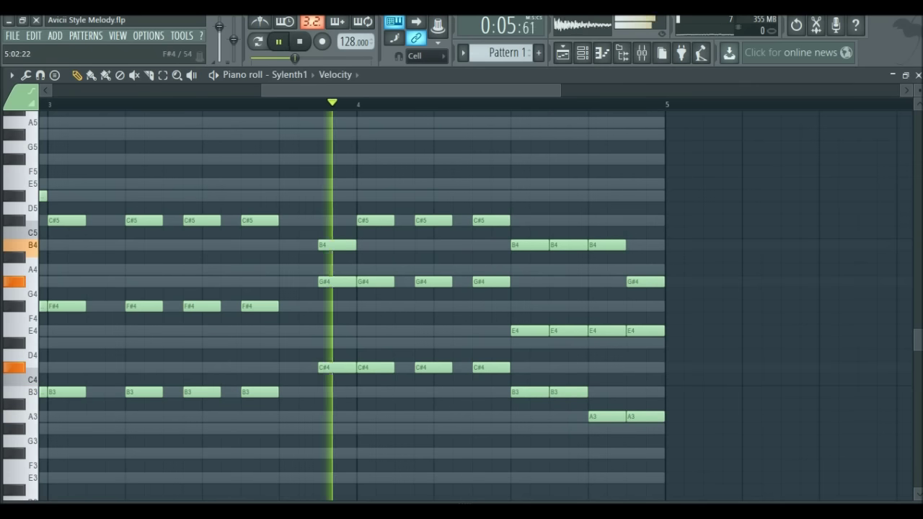
{"action": "scroll", "coordinate": [675, 319], "scroll_direction": "down", "scroll_amount": 2}
{"action": "key", "text": "space"}
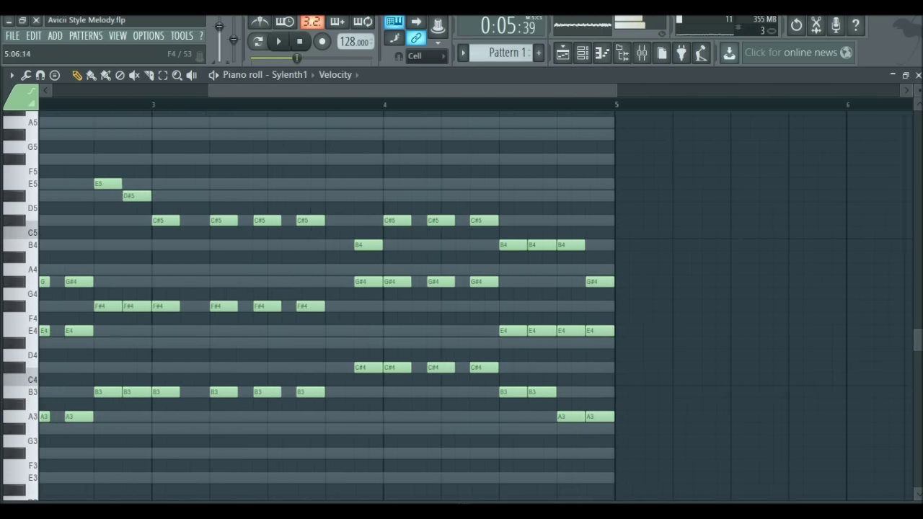
Step: Top the last two chords of bar 4 with B5 and G#5, trying A5 for the second, and play them back
{"action": "scroll", "coordinate": [699, 318], "scroll_direction": "up", "scroll_amount": 2}
{"action": "scroll", "coordinate": [462, 303], "scroll_direction": "up", "scroll_amount": 1}
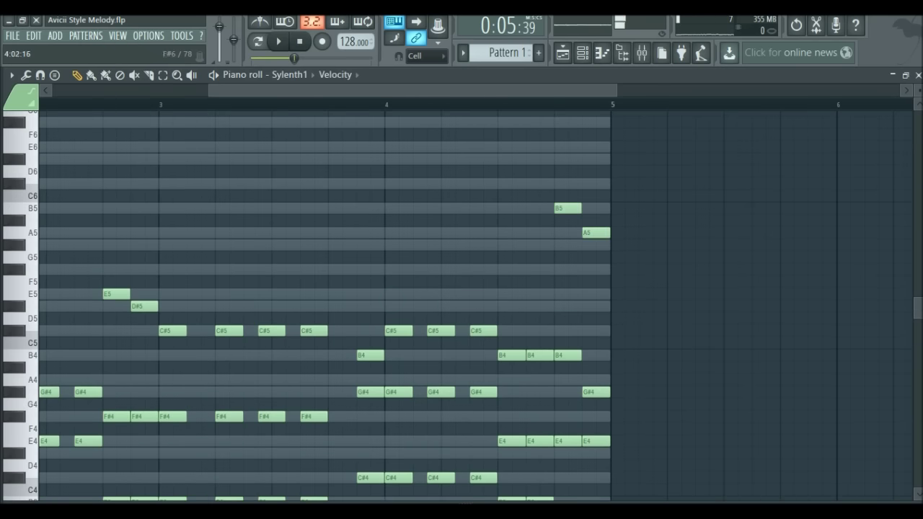
{"action": "key", "text": "space"}
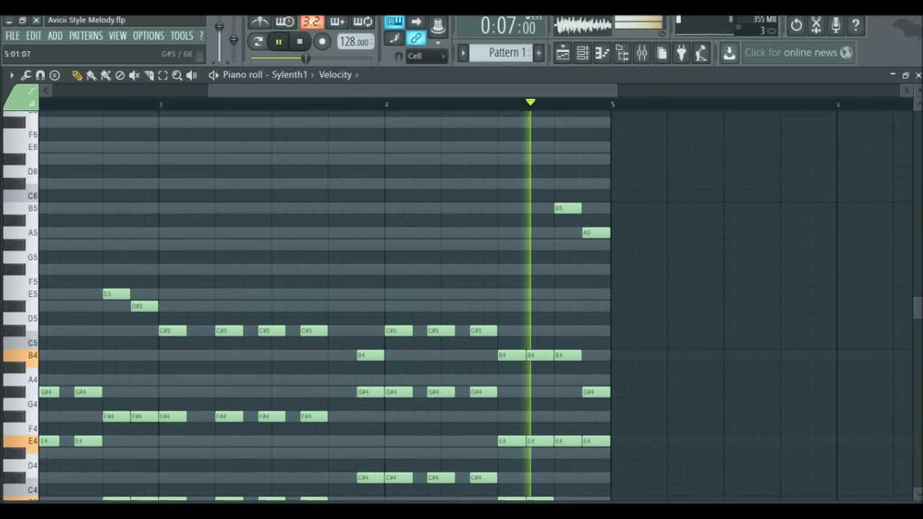
{"action": "key", "text": "space"}
{"action": "left_click_drag", "start_coordinate": [596, 233], "coordinate": [597, 245]}
{"action": "key", "text": "space"}
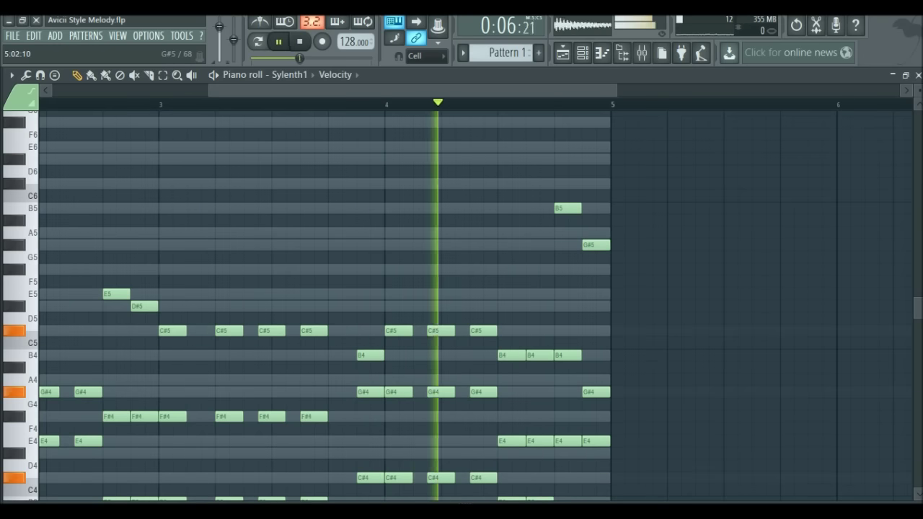
{"action": "key", "text": "space"}
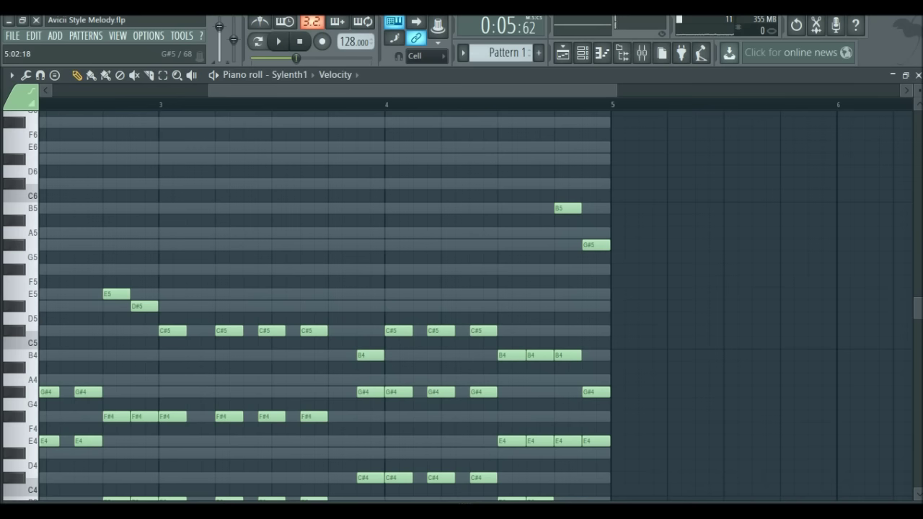
{"action": "key", "text": "space"}
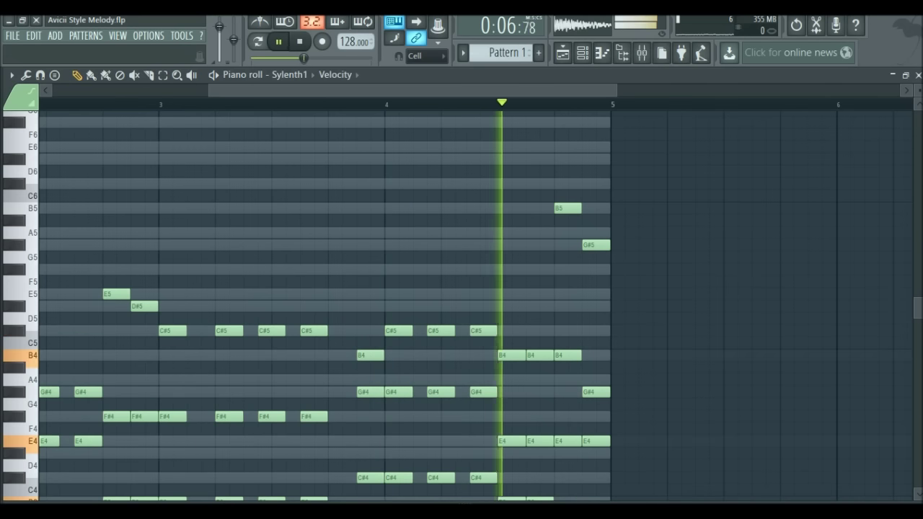
{"action": "key", "text": "space"}
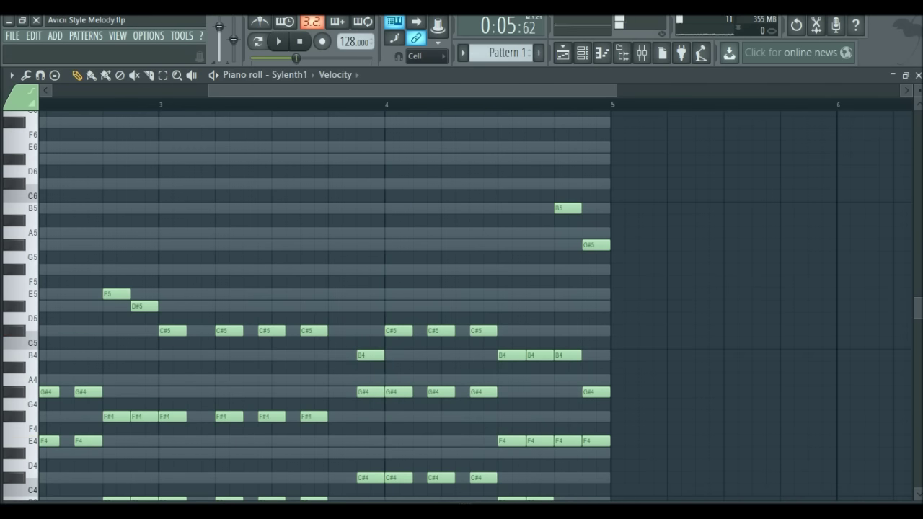
Step: Transpose all notes in the pattern up one octave, play it back and close the piano roll
{"action": "scroll", "coordinate": [447, 303], "scroll_direction": "down", "scroll_amount": 4}
{"action": "scroll", "coordinate": [404, 303], "scroll_direction": "down", "scroll_amount": 2}
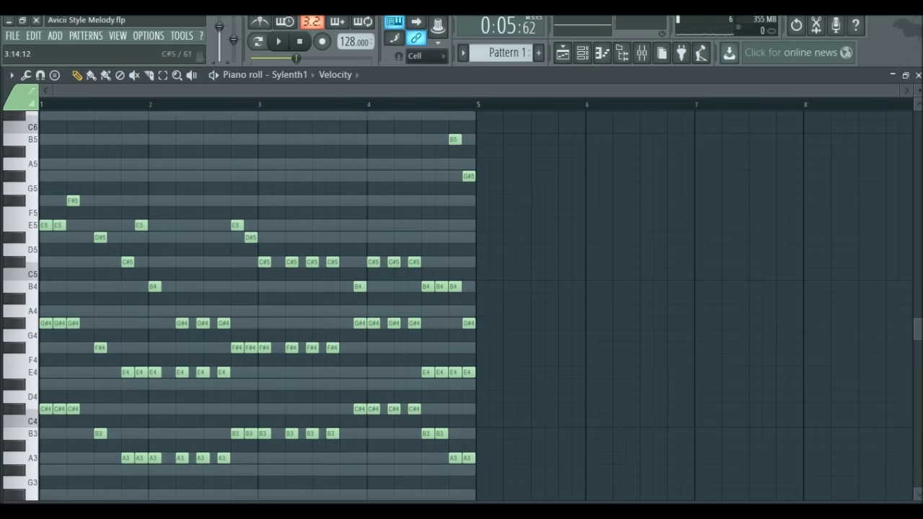
{"action": "left_click", "coordinate": [163, 75]}
{"action": "scroll", "coordinate": [395, 303], "scroll_direction": "down", "scroll_amount": 1}
{"action": "left_click_drag", "start_coordinate": [582, 457], "coordinate": [41, 108]}
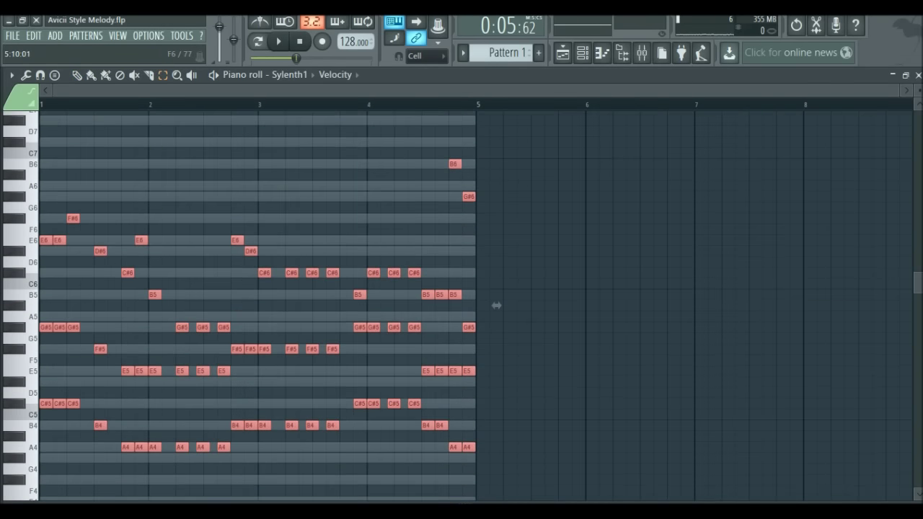
{"action": "key", "text": "space"}
{"action": "key", "text": "space"}
{"action": "key", "text": "space"}
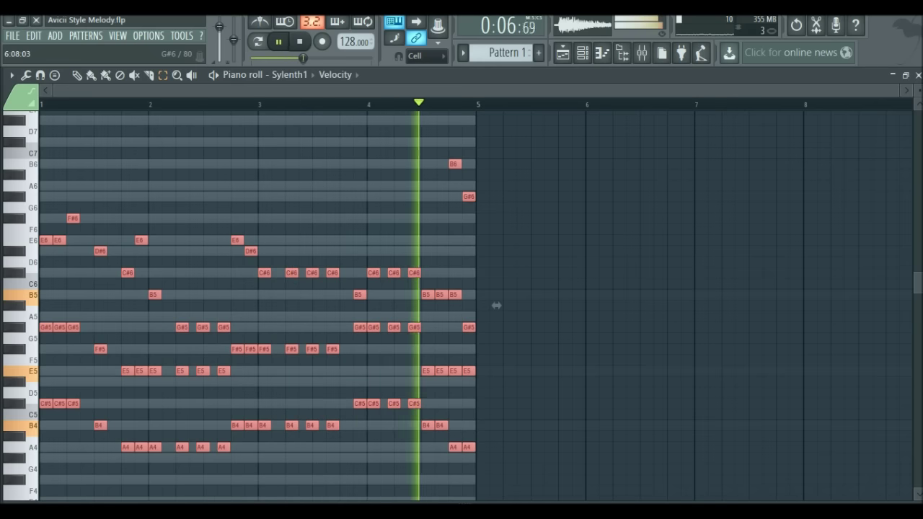
{"action": "key", "text": "space"}
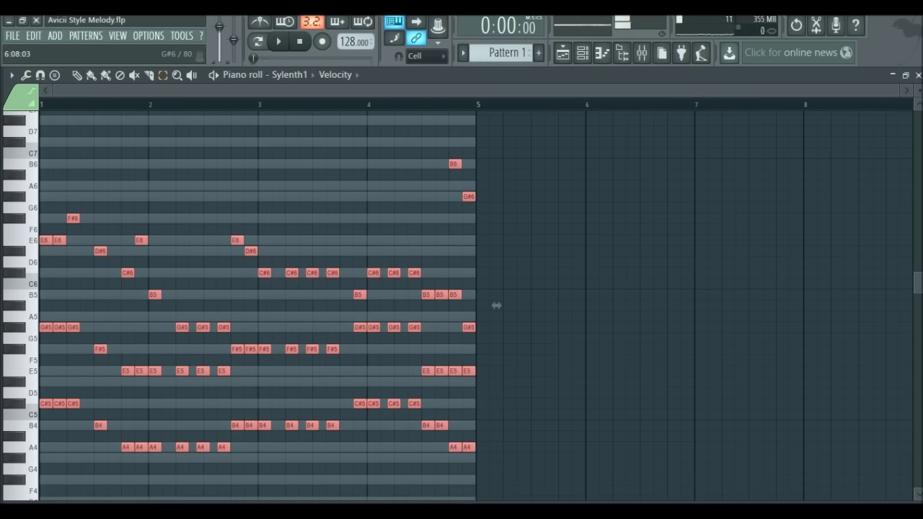
{"action": "key", "text": "F7"}
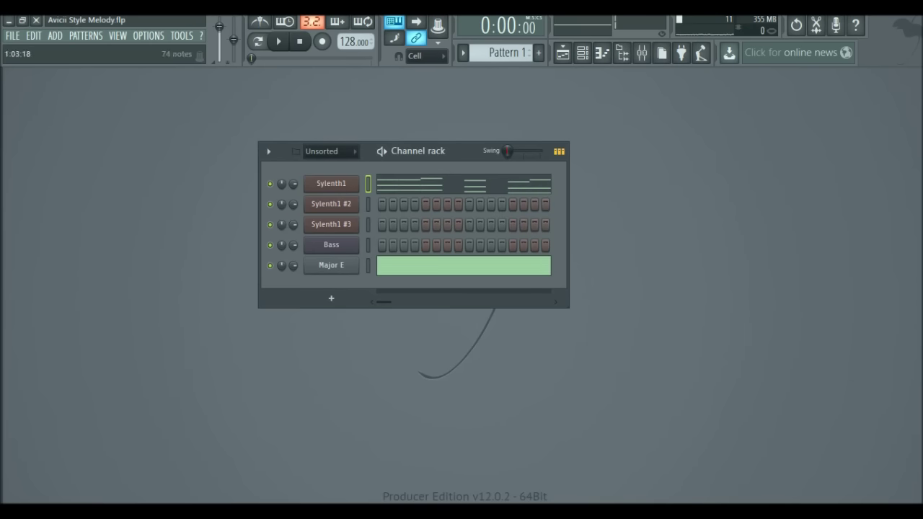
Step: Paste the chord melody into the piano roll of Sylenth1 #2, play it back and close the piano roll
{"action": "right_click", "coordinate": [356, 200]}
{"action": "left_click", "coordinate": [390, 204]}
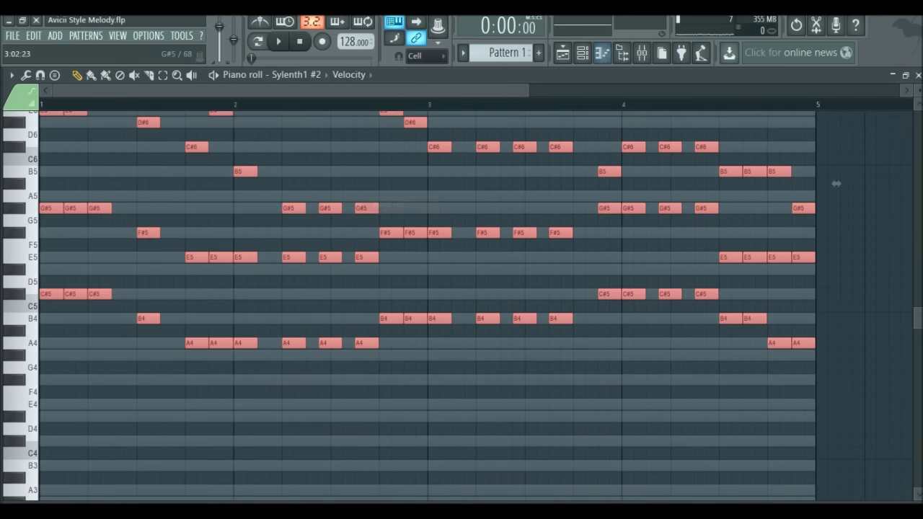
{"action": "key", "text": "space"}
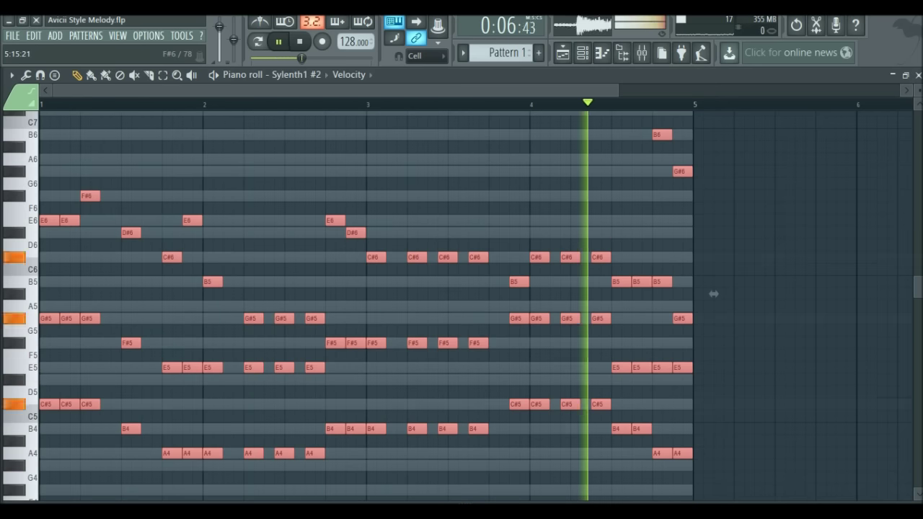
{"action": "key", "text": "space"}
{"action": "left_click", "coordinate": [919, 75]}
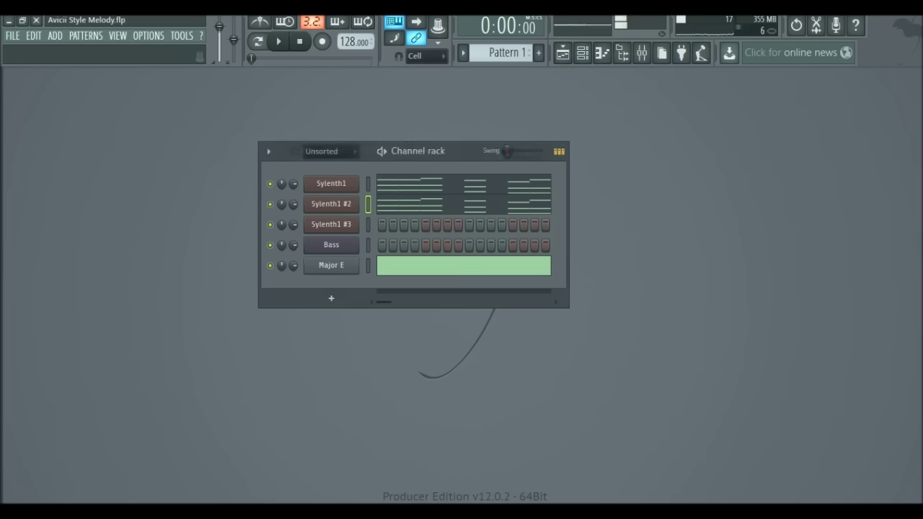
Step: Paste the chord melody into the piano roll of Sylenth1 #3 and play it back
{"action": "right_click", "coordinate": [358, 219]}
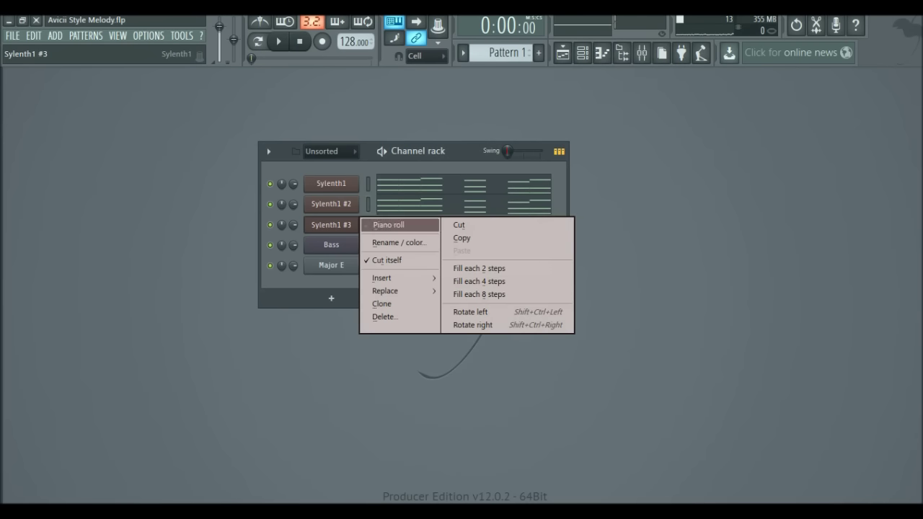
{"action": "left_click", "coordinate": [388, 225]}
{"action": "right_click", "coordinate": [358, 220]}
{"action": "left_click", "coordinate": [389, 224]}
{"action": "key", "text": "space"}
{"action": "scroll", "coordinate": [394, 257], "scroll_direction": "down", "scroll_amount": 1}
{"action": "scroll", "coordinate": [394, 257], "scroll_direction": "up", "scroll_amount": 3}
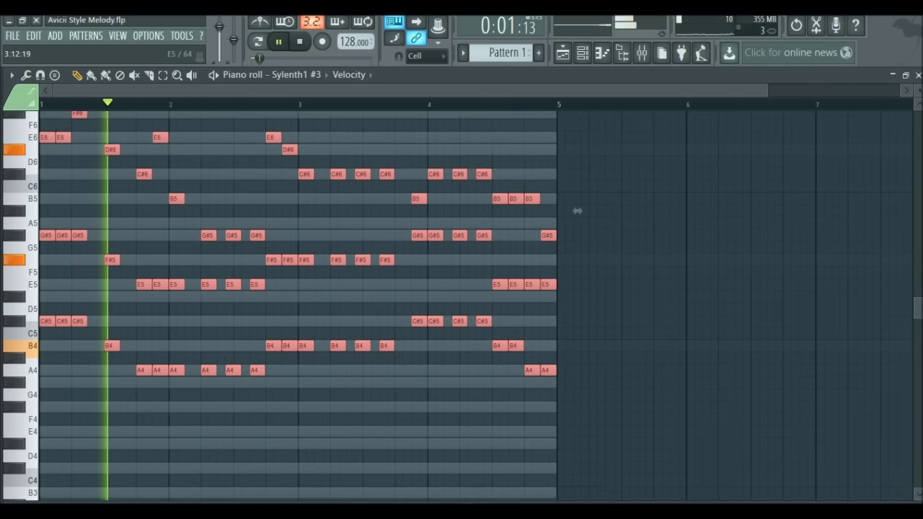
{"action": "key", "text": "space"}
Step: Delete the lower chord notes in the Sylenth1 #3 pattern, keeping only the top melody line, and play it back
{"action": "left_click", "coordinate": [222, 245]}
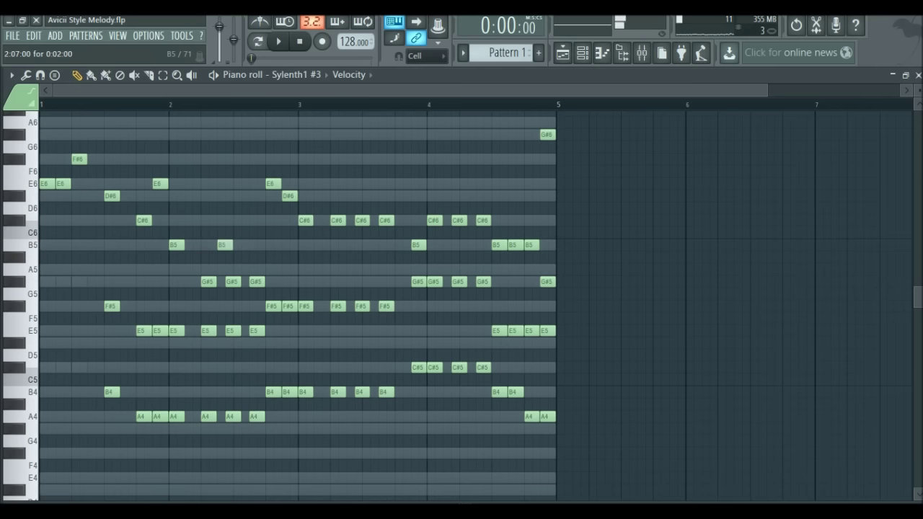
{"action": "left_click_drag", "start_coordinate": [662, 471], "coordinate": [56, 362]}
{"action": "key", "text": "Delete"}
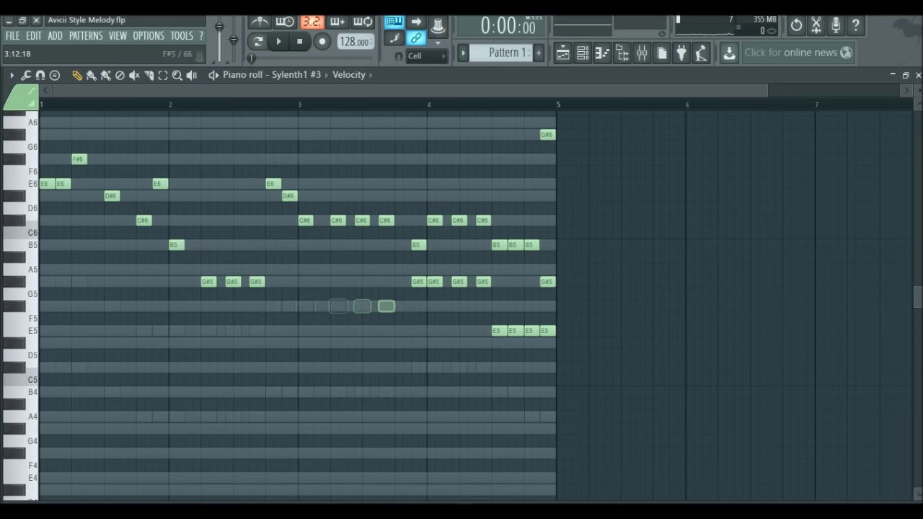
{"action": "key", "text": "space"}
{"action": "scroll", "coordinate": [298, 325], "scroll_direction": "up", "scroll_amount": 1}
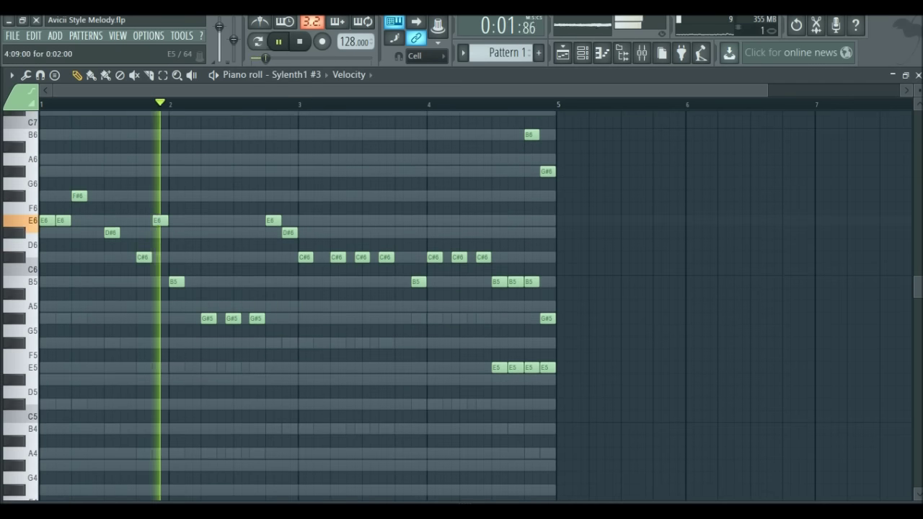
{"action": "scroll", "coordinate": [297, 306], "scroll_direction": "up", "scroll_amount": 1}
{"action": "right_click", "coordinate": [547, 355]}
{"action": "right_click", "coordinate": [532, 319]}
{"action": "key", "text": "space"}
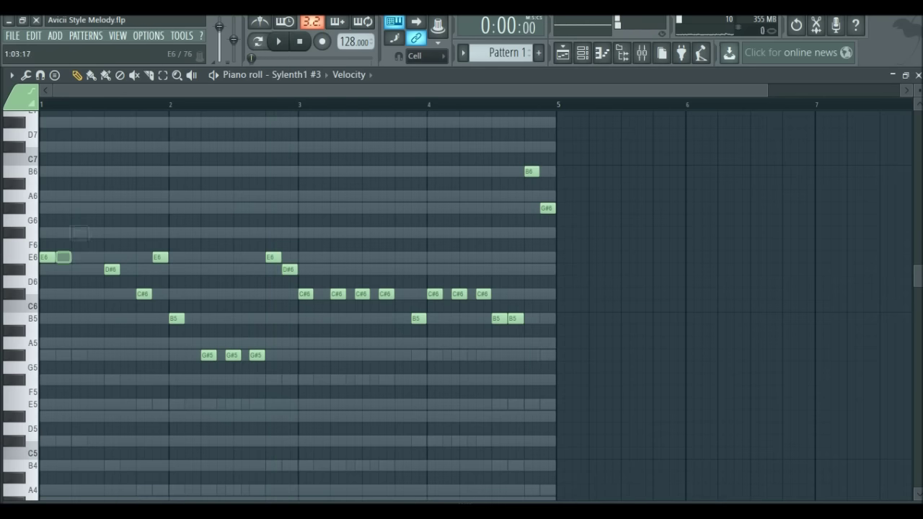
Step: Reduce bar 1 to one E6 and one D#6, each half a bar long, deleting the other notes
{"action": "key", "text": "space"}
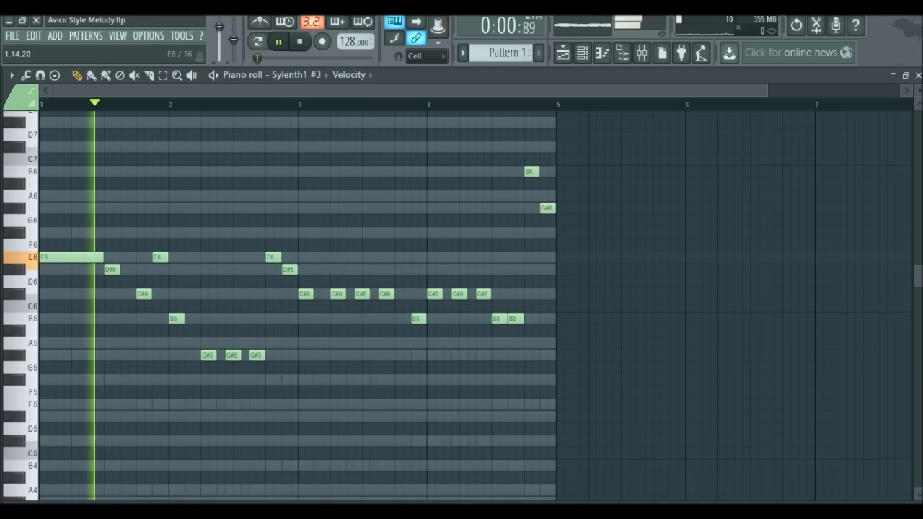
{"action": "key", "text": "space"}
{"action": "right_click", "coordinate": [160, 256]}
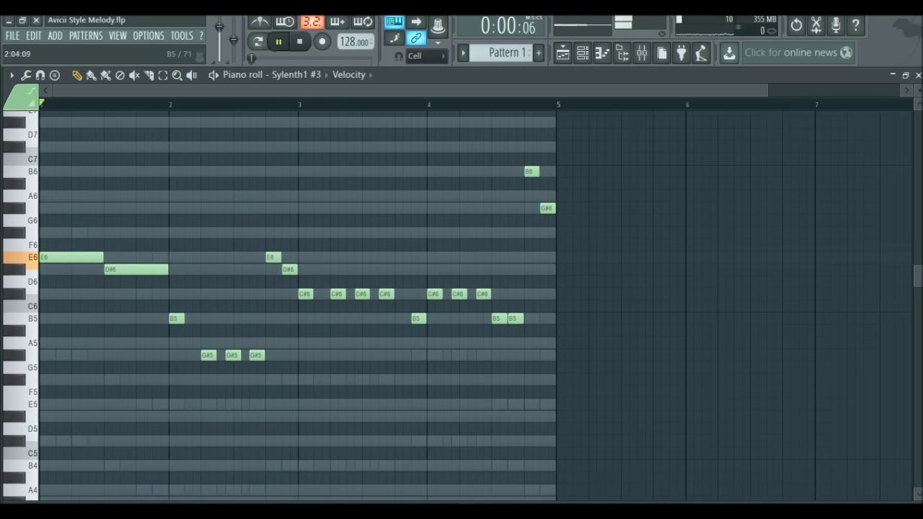
Step: Extend the B5 in bar 2 up to the next E6, delete the three G#5 notes and play it back
{"action": "left_click_drag", "start_coordinate": [184, 319], "coordinate": [265, 318]}
{"action": "right_click", "coordinate": [208, 355]}
{"action": "right_click", "coordinate": [233, 355]}
{"action": "right_click", "coordinate": [257, 355]}
{"action": "key", "text": "space"}
{"action": "key", "text": "space"}
Step: Replace the repeated C#6 notes with one held up to the B5 in bar 3 and one half a bar long in bar 4
{"action": "right_click", "coordinate": [338, 295]}
{"action": "right_click", "coordinate": [362, 294]}
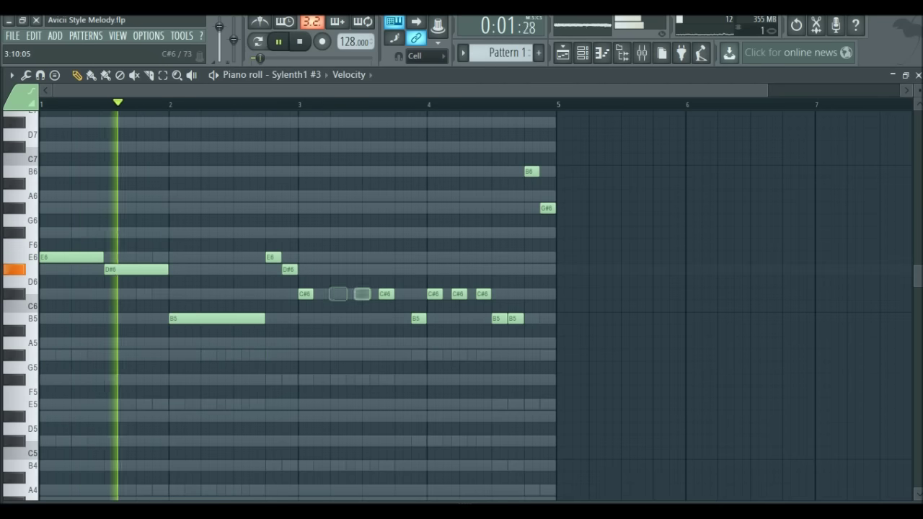
{"action": "left_click_drag", "start_coordinate": [312, 294], "coordinate": [411, 294]}
{"action": "right_click", "coordinate": [459, 294]}
{"action": "right_click", "coordinate": [483, 294]}
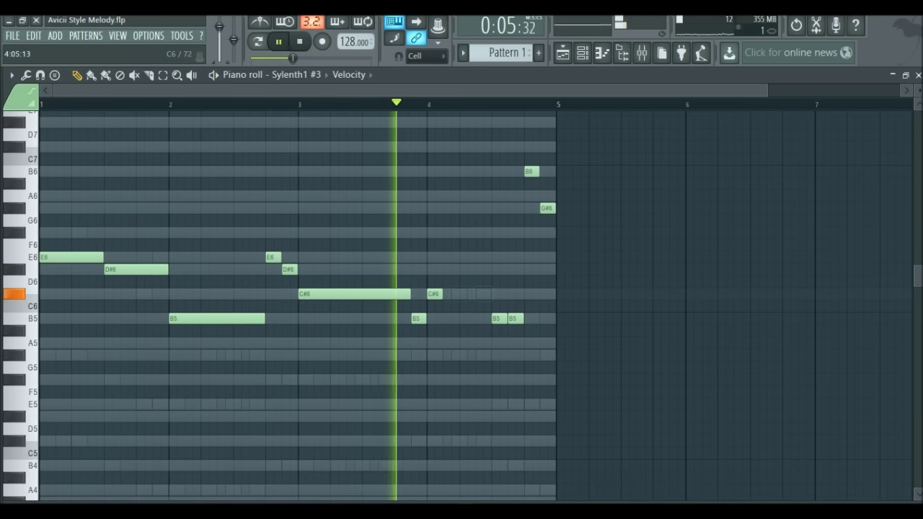
{"action": "key", "text": "space"}
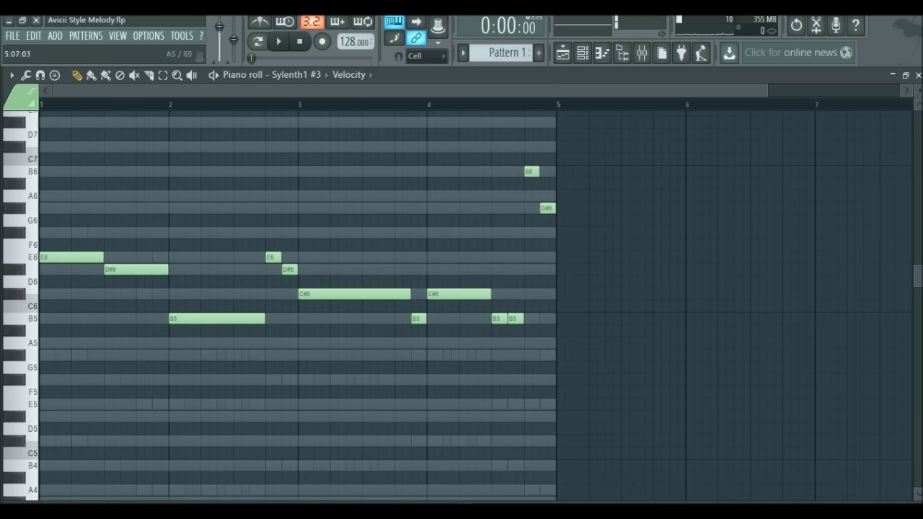
Step: End bar 4 with one B5 and one B6, each one beat long, deleting the other notes, and play it back
{"action": "scroll", "coordinate": [606, 343], "scroll_direction": "up", "scroll_amount": 3}
{"action": "right_click", "coordinate": [463, 318]}
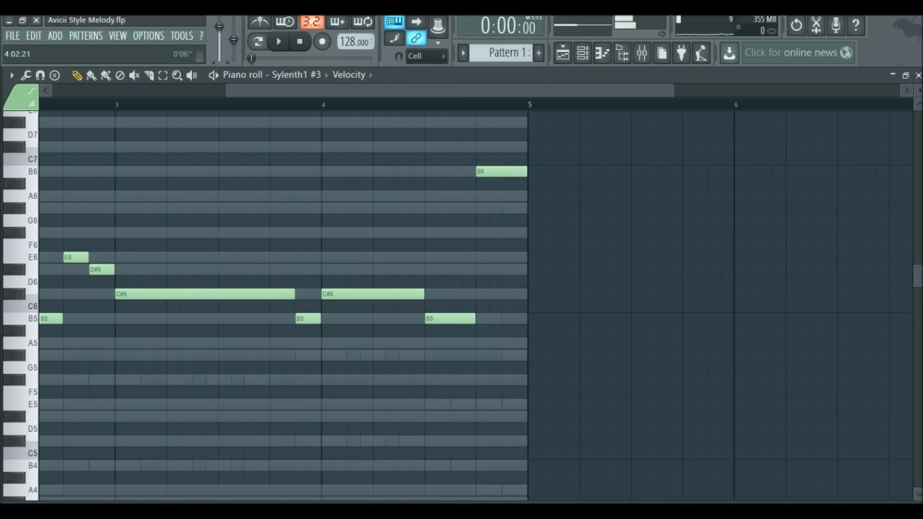
{"action": "key", "text": "space"}
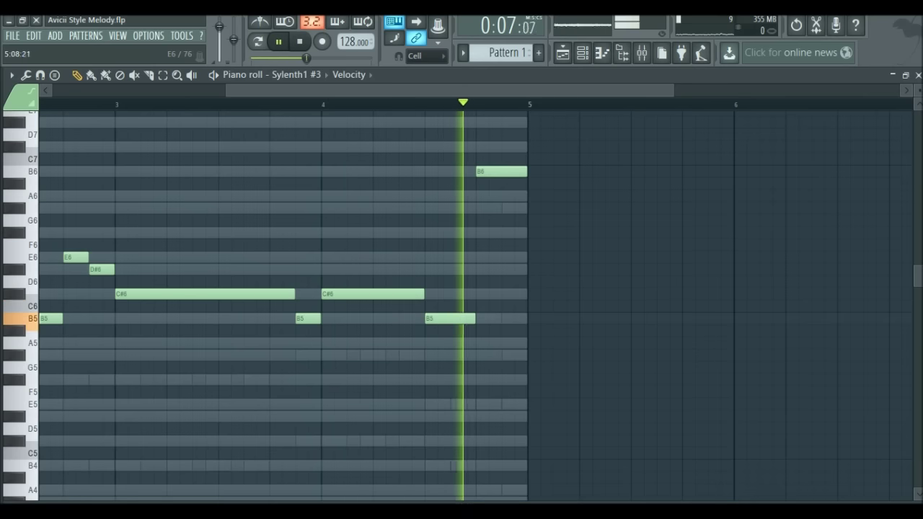
{"action": "key", "text": "space"}
Step: Lower the last note of bar 4, trying F#5 and settling on E5, and play it back
{"action": "left_click_drag", "start_coordinate": [501, 171], "coordinate": [501, 380]}
{"action": "key", "text": "space"}
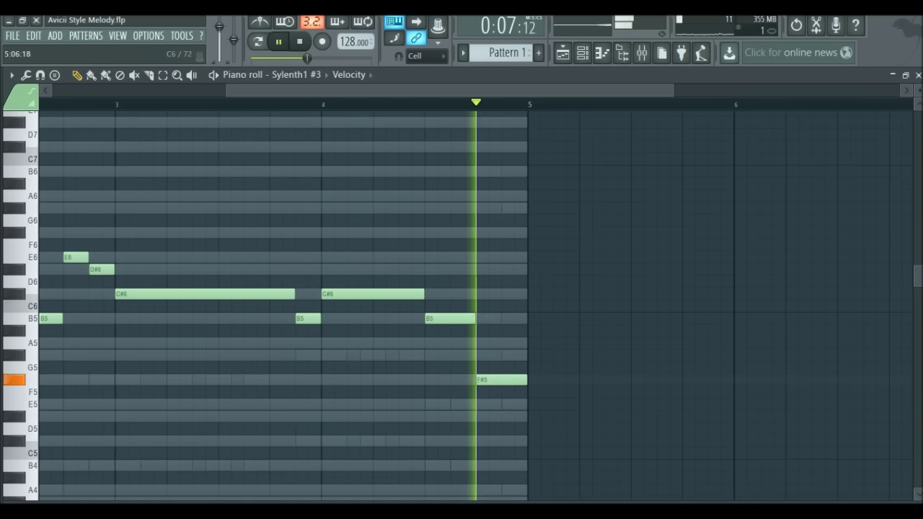
{"action": "scroll", "coordinate": [617, 331], "scroll_direction": "down", "scroll_amount": 3}
{"action": "key", "text": "space"}
{"action": "left_click_drag", "start_coordinate": [505, 380], "coordinate": [505, 404]}
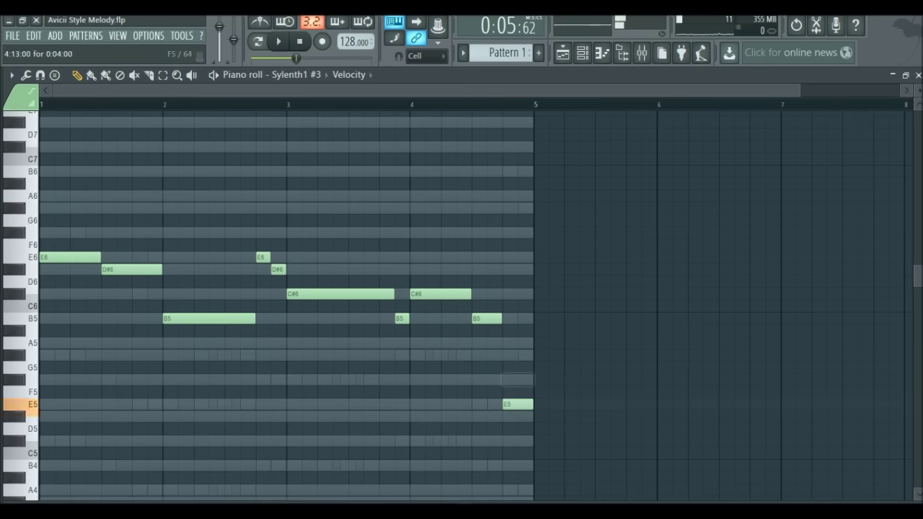
{"action": "key", "text": "space"}
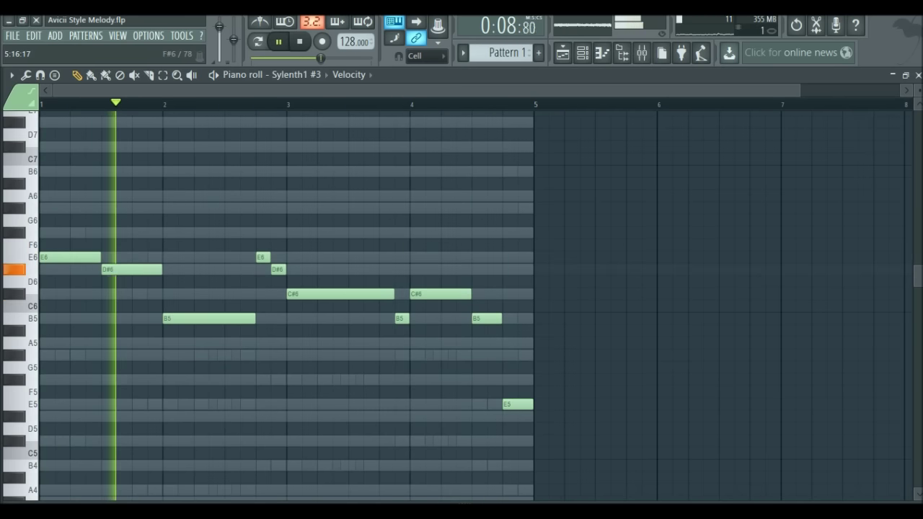
{"action": "key", "text": "space"}
Step: Transpose all Sylenth1 #3 notes up one octave, play them back and close the piano roll
{"action": "key", "text": "ctrl+a"}
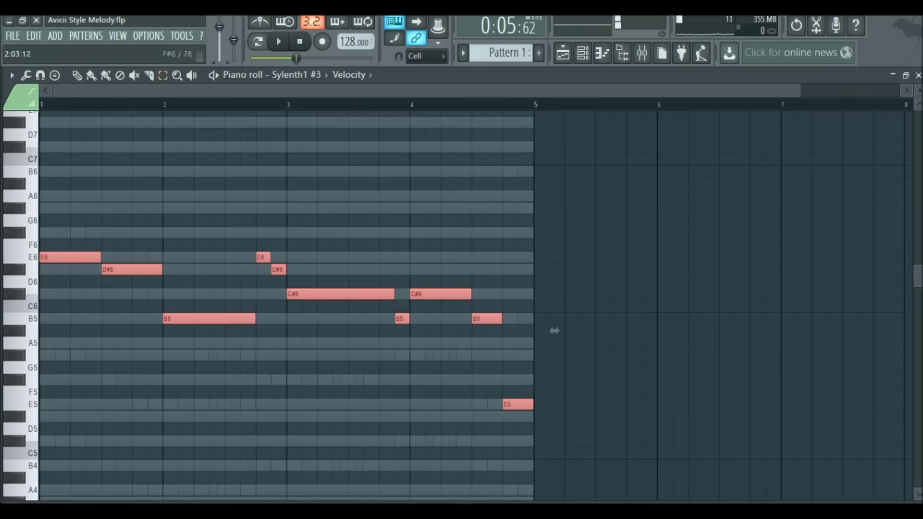
{"action": "key", "text": "ctrl+Up"}
{"action": "key", "text": "space"}
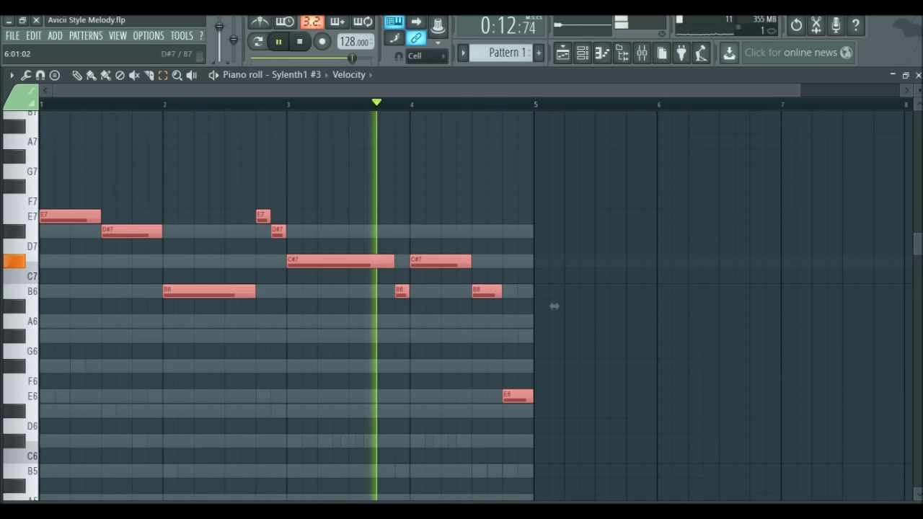
{"action": "key", "text": "space"}
{"action": "key", "text": "Escape"}
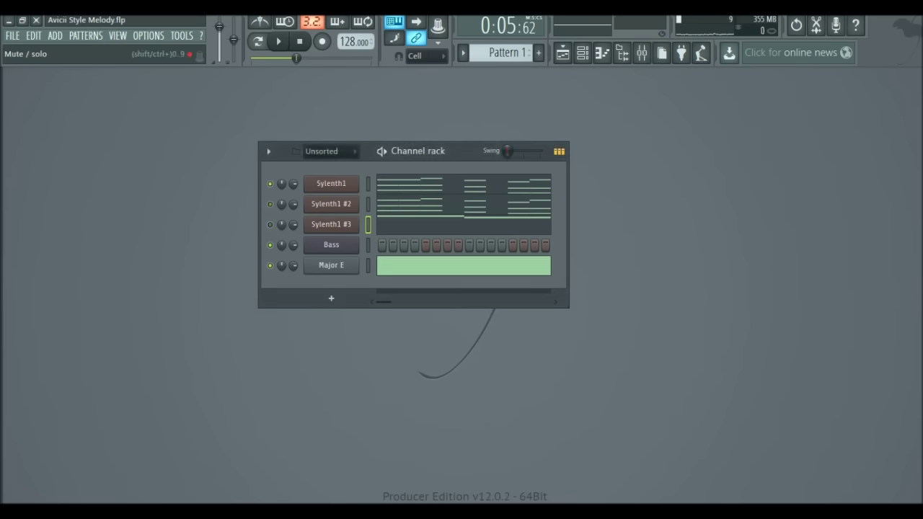
Step: Paste the chord melody into the piano roll of the Bass channel and play it back
{"action": "right_click", "coordinate": [357, 239]}
{"action": "left_click", "coordinate": [392, 243]}
{"action": "key", "text": "space"}
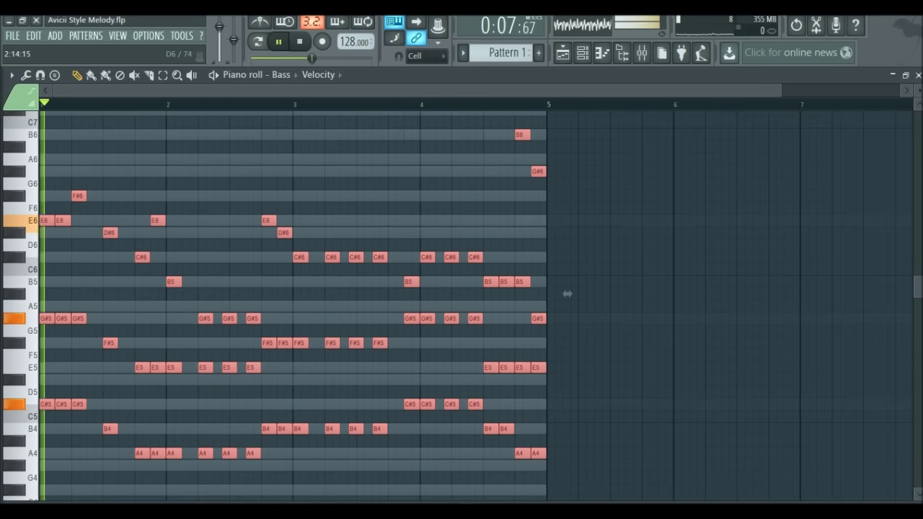
{"action": "key", "text": "space"}
Step: Delete the top melody notes from F#6 down to B5 in bars 1 and 2 of the Bass pattern during playback
{"action": "right_click", "coordinate": [78, 193]}
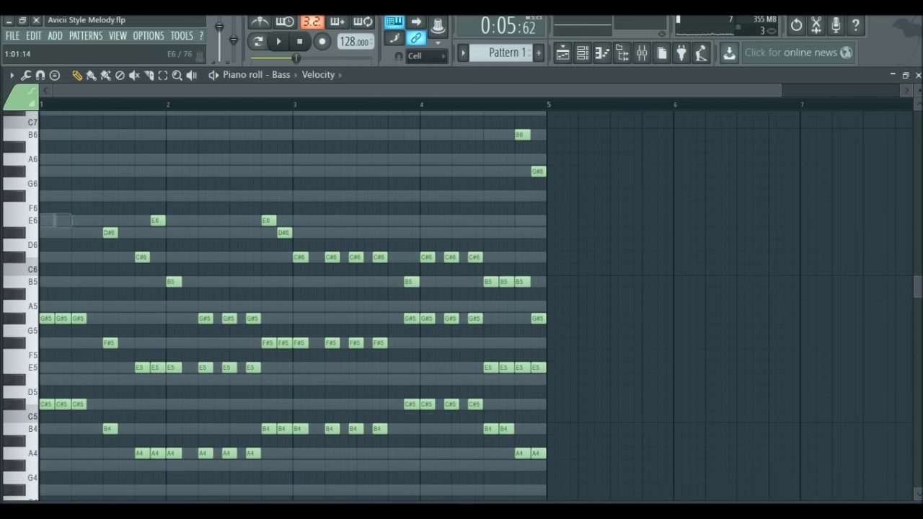
{"action": "key", "text": "space"}
{"action": "right_click", "coordinate": [142, 257]}
{"action": "right_click", "coordinate": [174, 282]}
{"action": "right_click", "coordinate": [158, 221]}
{"action": "right_click", "coordinate": [269, 221]}
{"action": "right_click", "coordinate": [285, 233]}
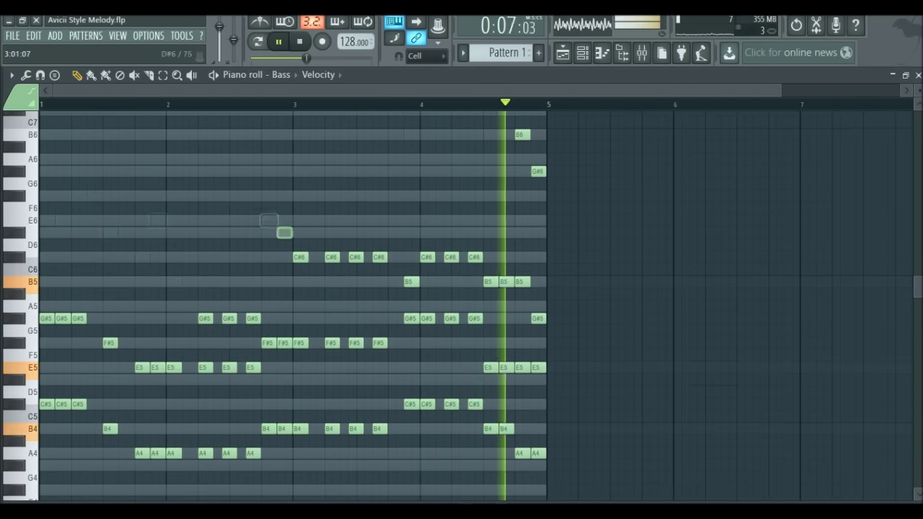
Step: Delete the C#6 and B5 notes in bars 3 and 4 of the Bass pattern
{"action": "right_click", "coordinate": [301, 257]}
{"action": "right_click", "coordinate": [332, 257]}
{"action": "right_click", "coordinate": [357, 257]}
{"action": "right_click", "coordinate": [381, 257]}
{"action": "right_click", "coordinate": [412, 281]}
{"action": "right_click", "coordinate": [428, 257]}
{"action": "right_click", "coordinate": [451, 257]}
{"action": "right_click", "coordinate": [475, 257]}
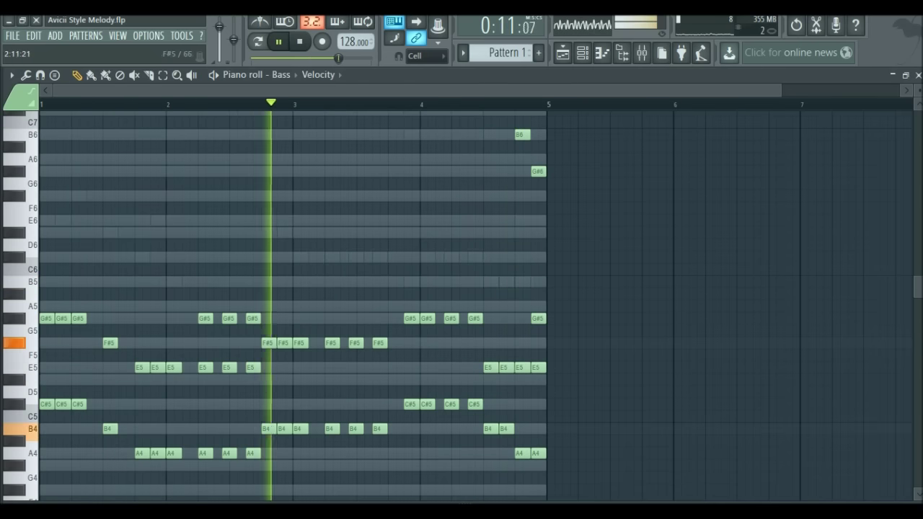
Step: Delete the three G#5 notes in bar 2 and the final B6, G#6 and G#5, and close the Bass piano roll
{"action": "right_click", "coordinate": [206, 318]}
{"action": "right_click", "coordinate": [229, 318]}
{"action": "right_click", "coordinate": [254, 318]}
{"action": "right_click", "coordinate": [523, 135]}
{"action": "right_click", "coordinate": [537, 172]}
{"action": "right_click", "coordinate": [539, 318]}
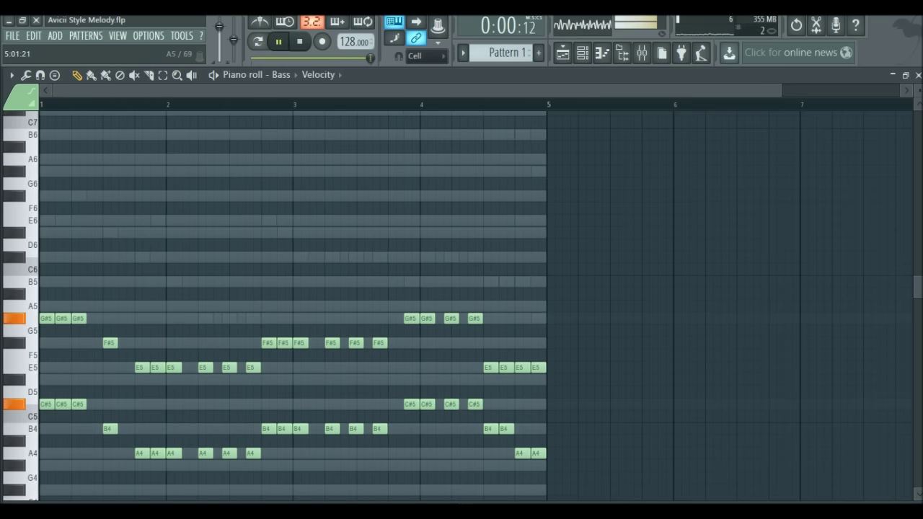
{"action": "left_click", "coordinate": [918, 75]}
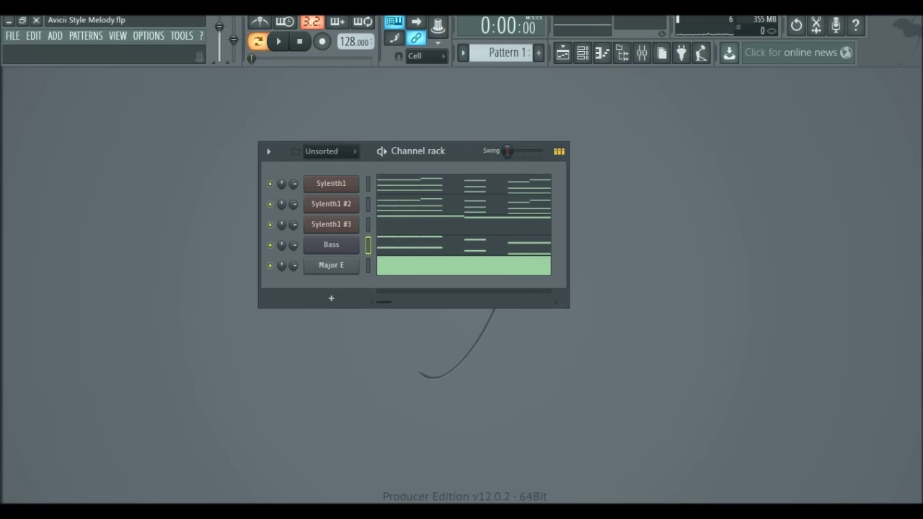
Step: Play all channels together, slightly lower the Insert 1 volume in the mixer and stop playback
{"action": "key", "text": "space"}
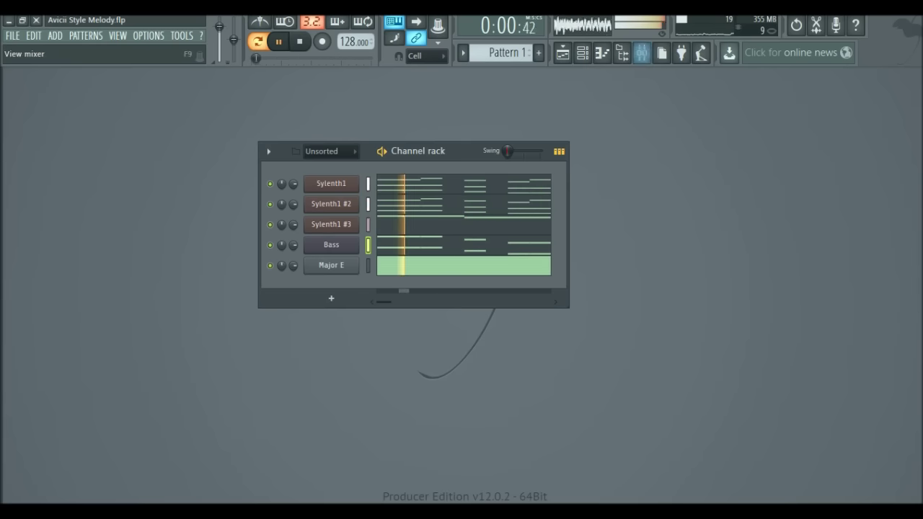
{"action": "key", "text": "F9"}
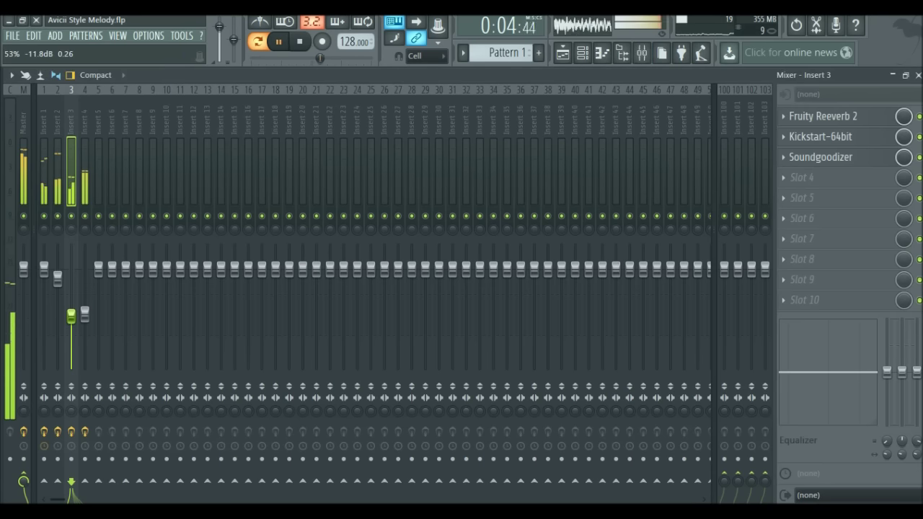
{"action": "left_click_drag", "start_coordinate": [44, 269], "coordinate": [44, 275]}
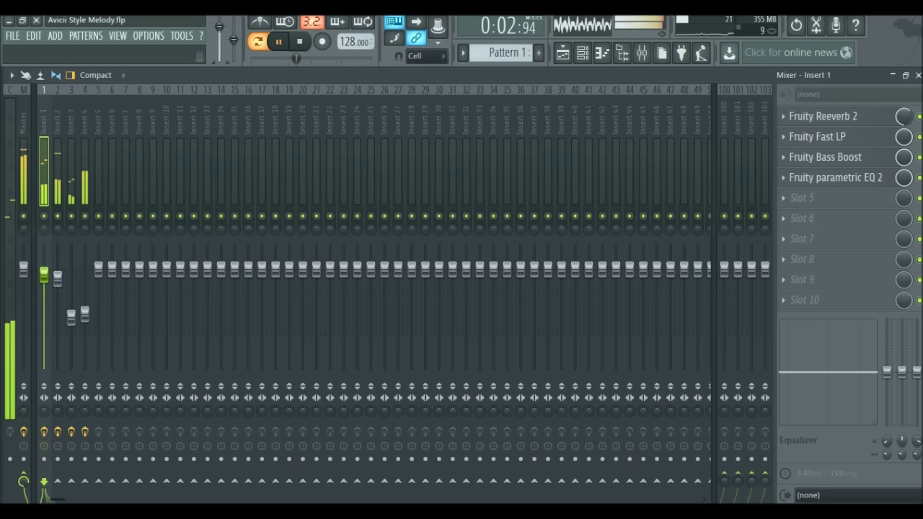
{"action": "key", "text": "F9"}
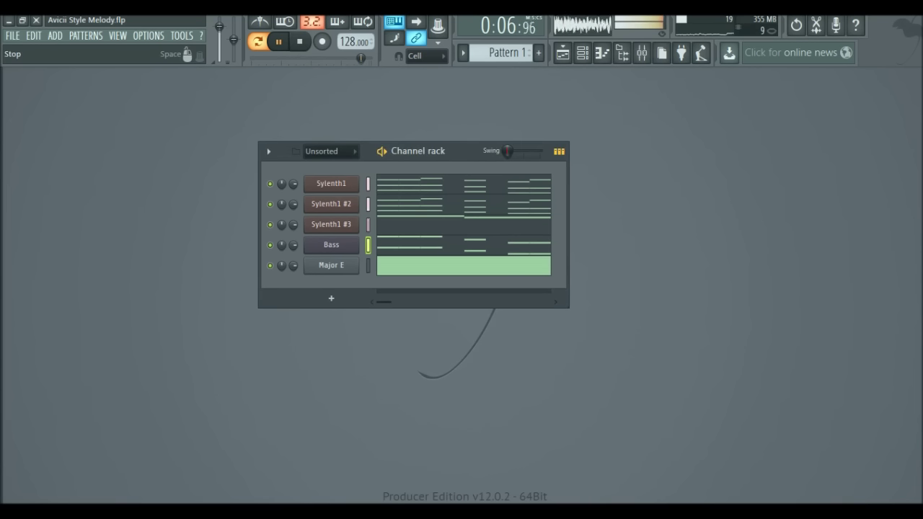
{"action": "key", "text": "space"}
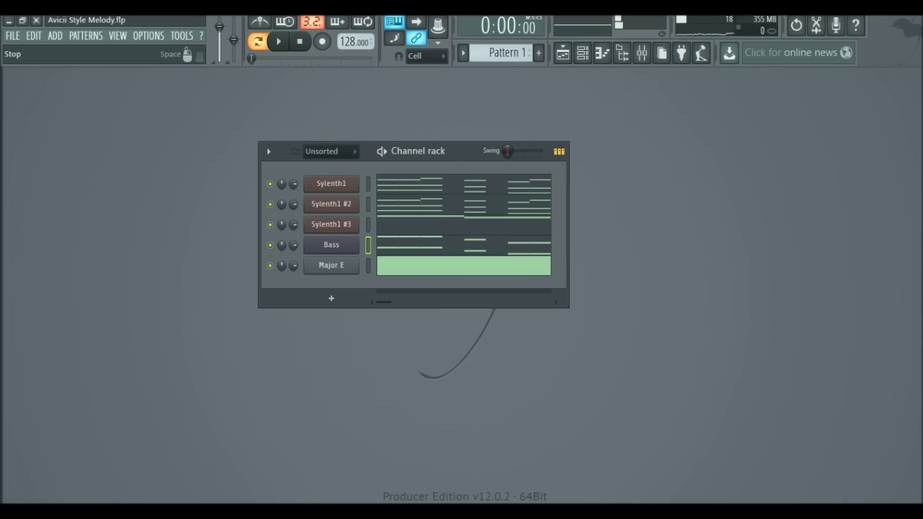